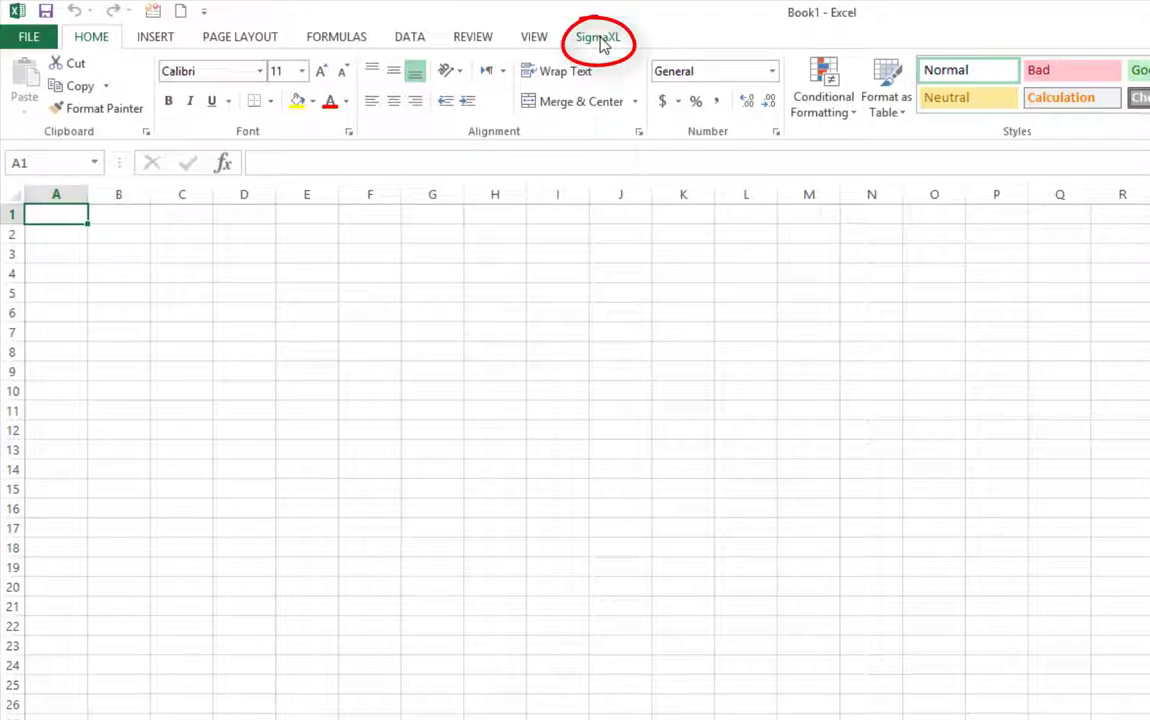
Bring up the SigmaXL tab's Help options to reach Sample Data.
{"action": "left_click", "coordinate": [592, 40]}
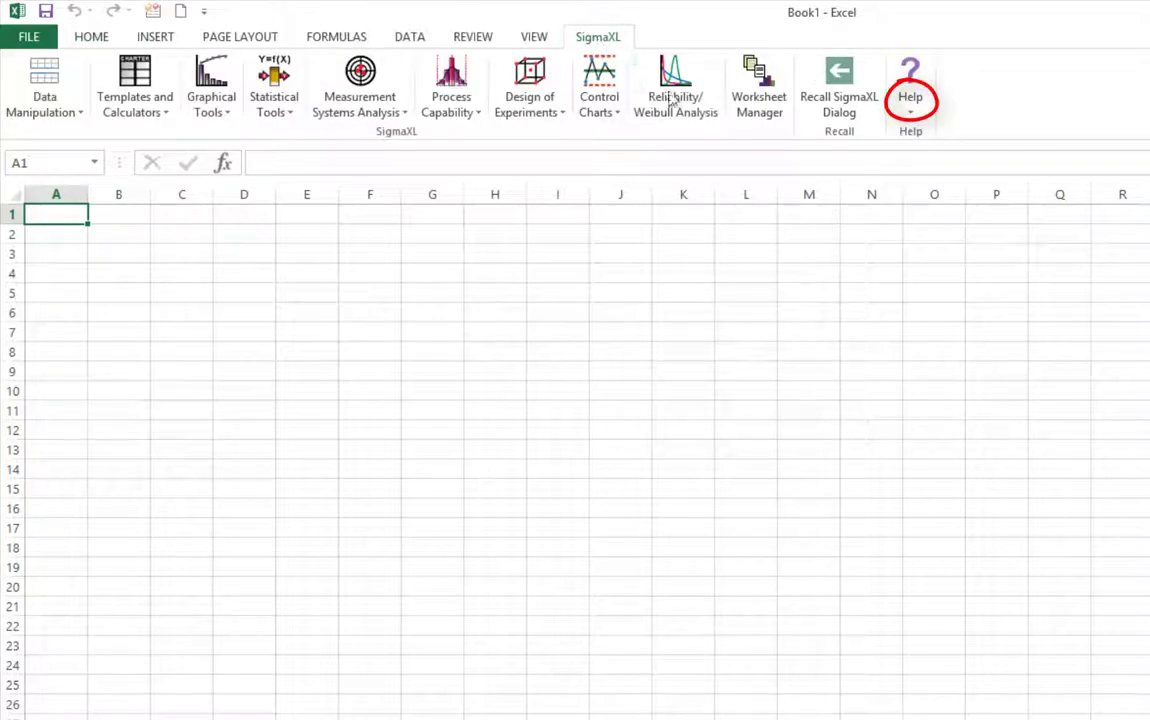
{"action": "left_click", "coordinate": [909, 110]}
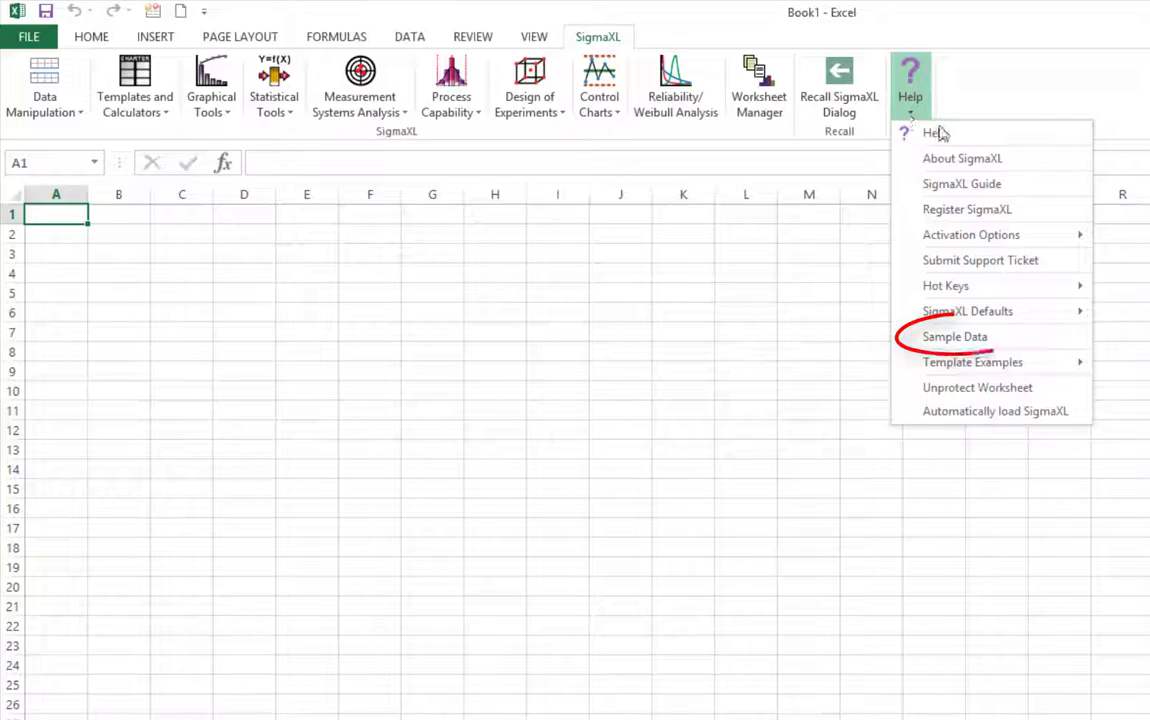
Browse the SigmaXL V8 Sample Data folder and select Customer Data.xlsx.
{"action": "left_click", "coordinate": [952, 338]}
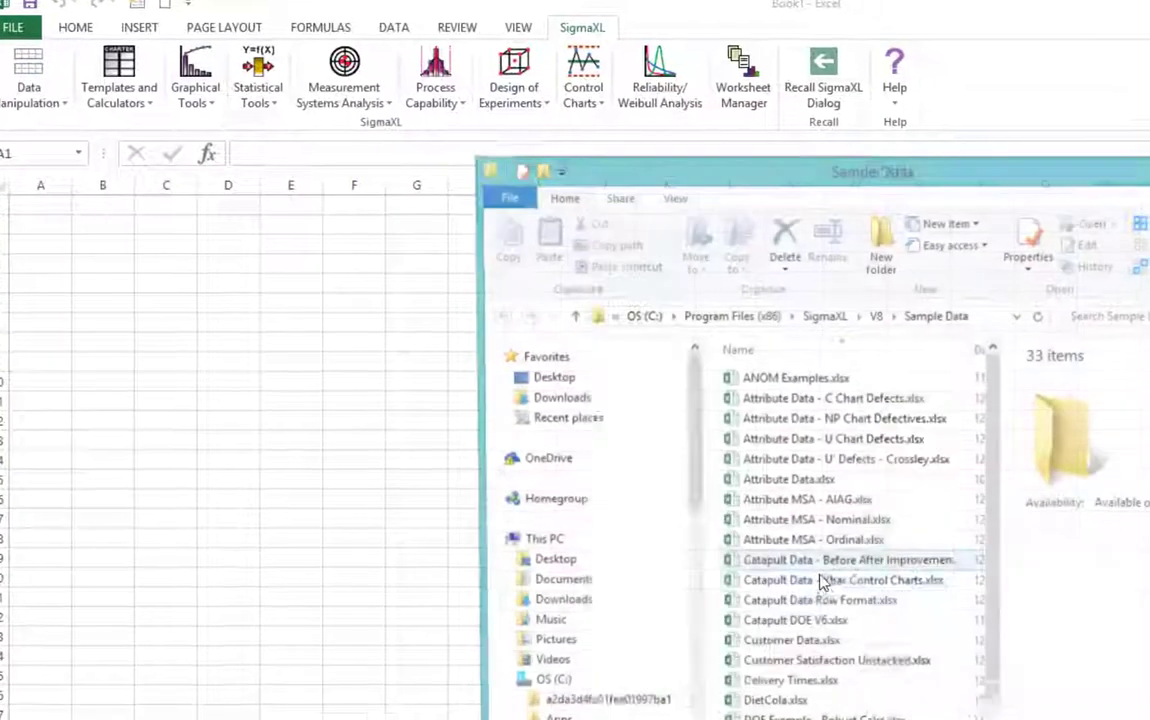
{"action": "left_click", "coordinate": [751, 533]}
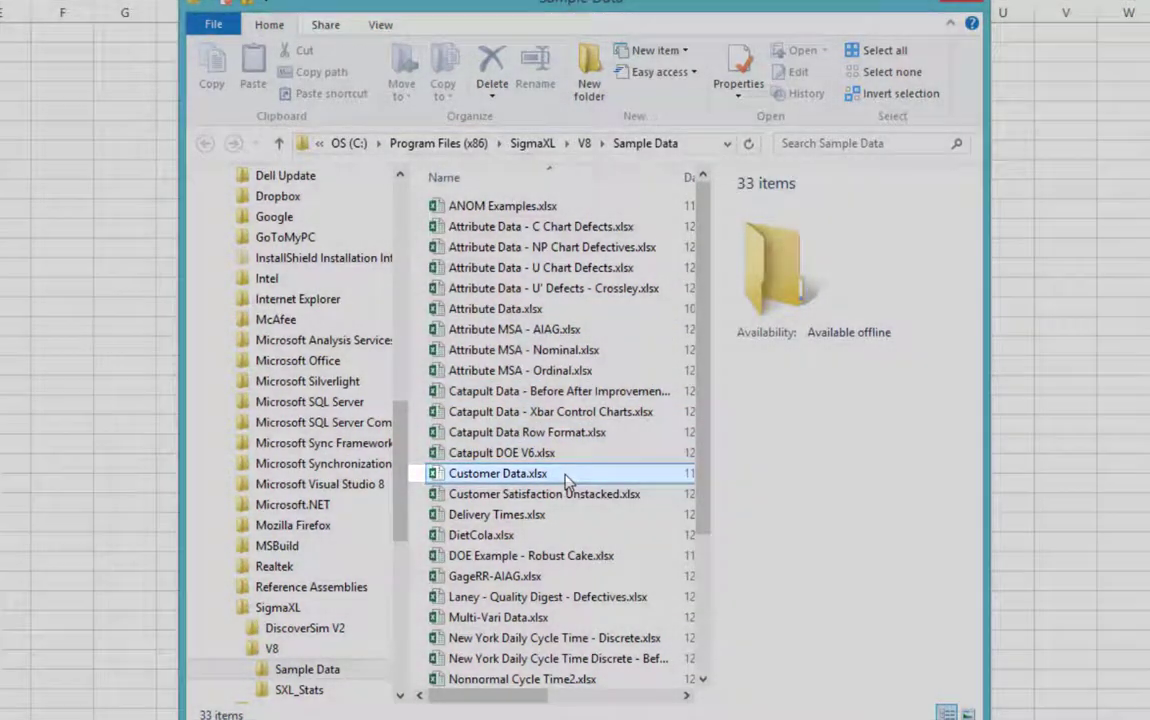
{"action": "left_click", "coordinate": [566, 476]}
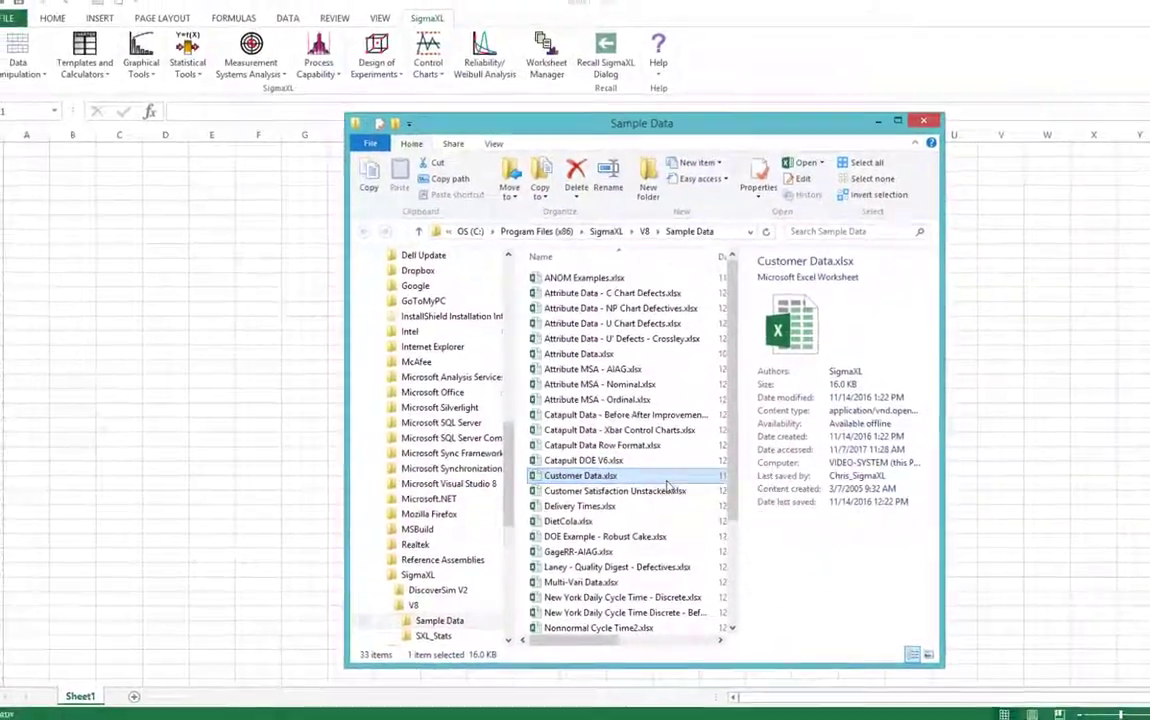
Open Customer Data.xlsx read-only, look at Overall Satisfaction, then return to the sheet's top.
{"action": "double_click", "coordinate": [676, 481]}
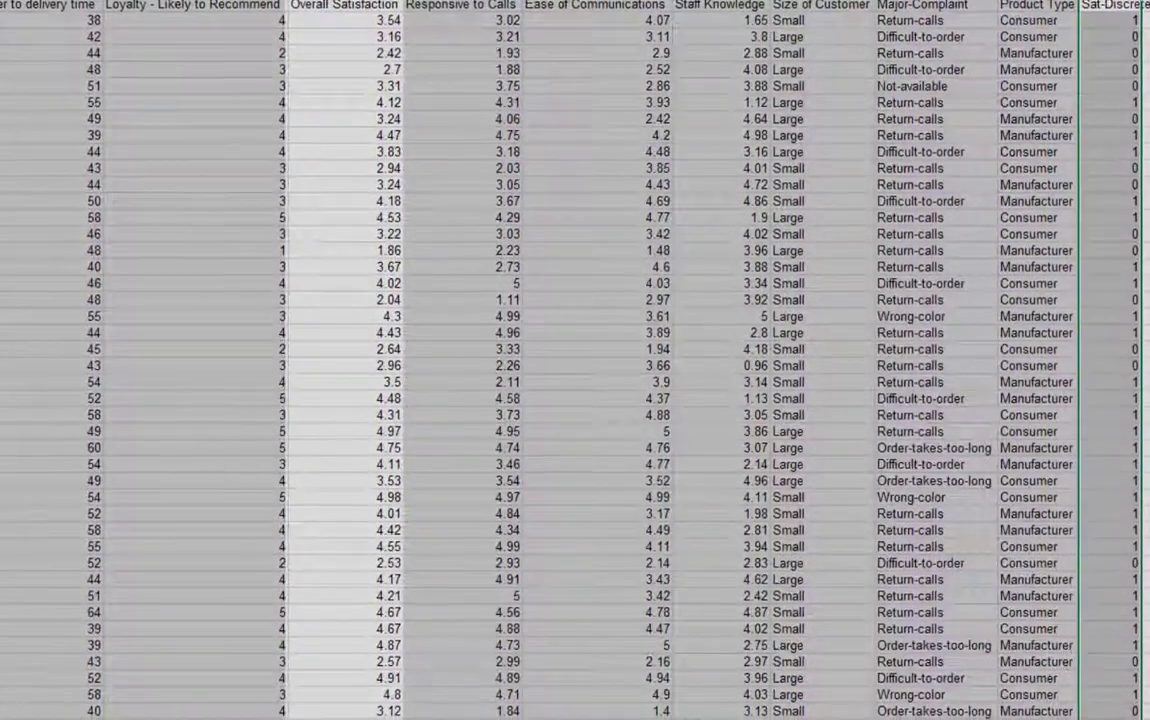
{"action": "left_click", "coordinate": [393, 8]}
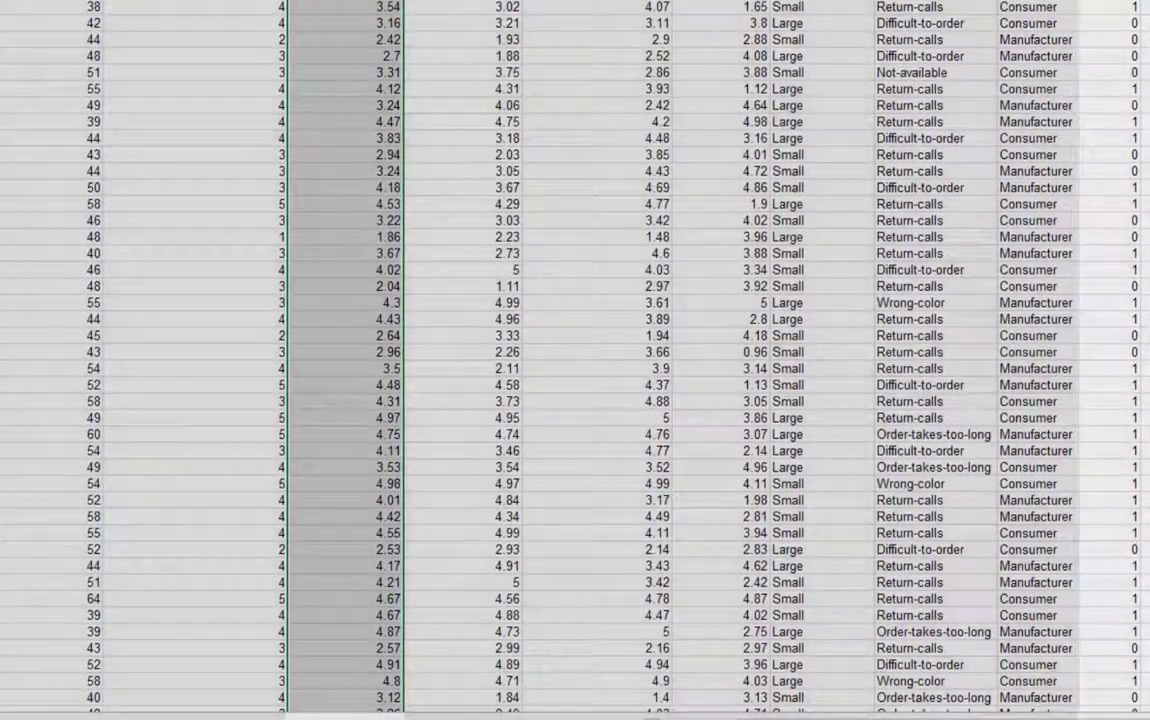
{"action": "key", "text": "ctrl+Home"}
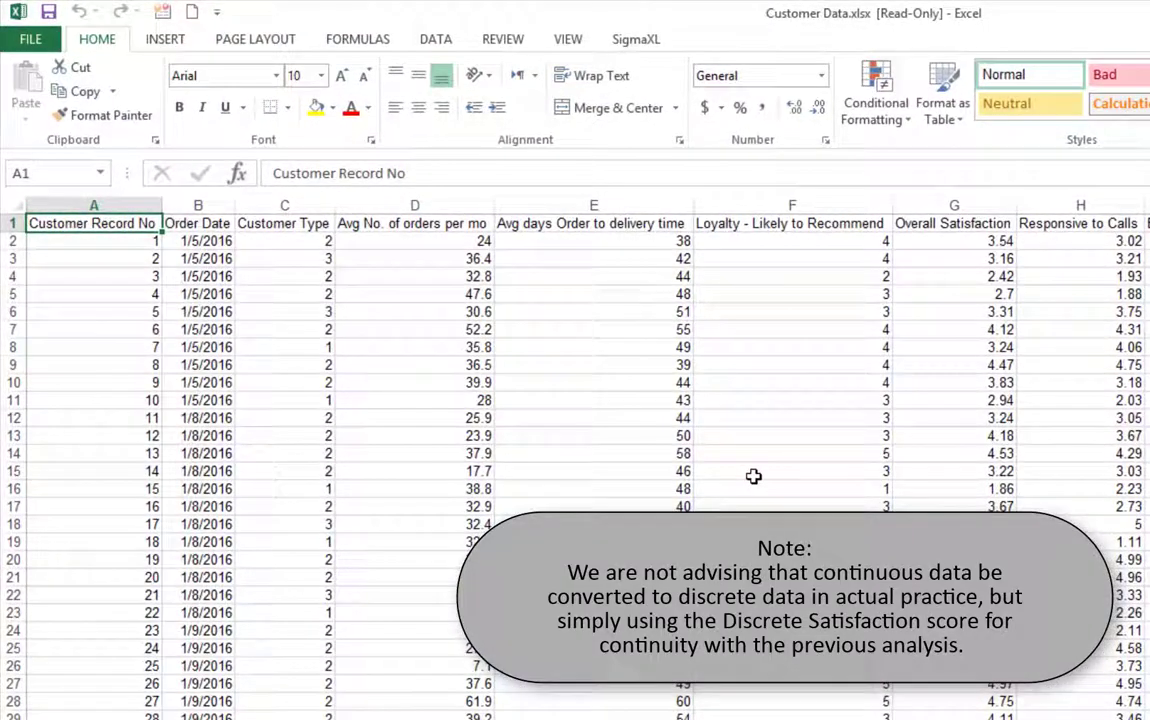
Launch SigmaXL's Binary Logistic Regression and accept the Customer Data range.
{"action": "left_click", "coordinate": [652, 42]}
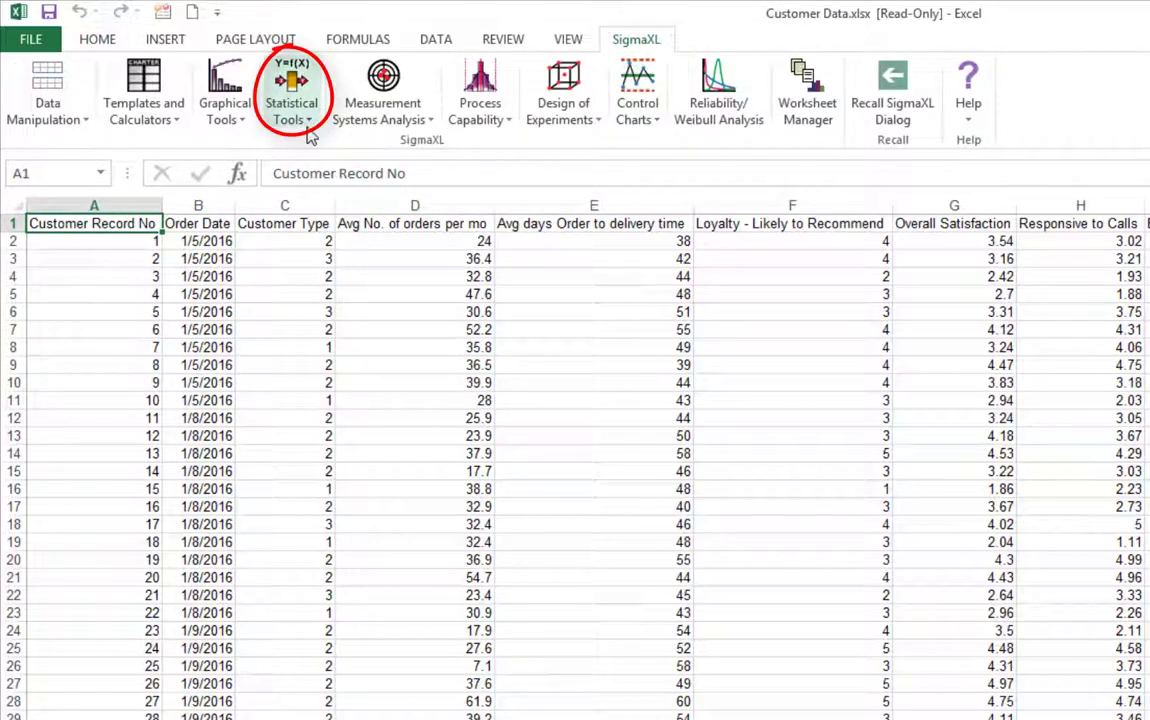
{"action": "left_click", "coordinate": [291, 95]}
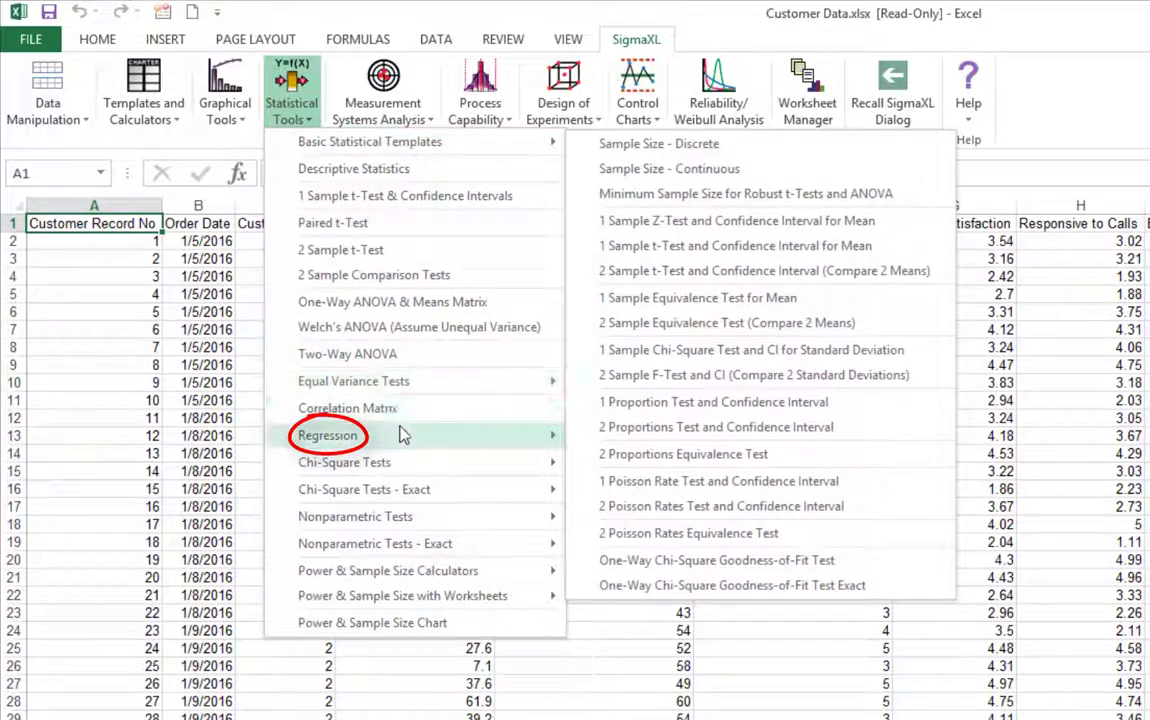
{"action": "mouse_move", "coordinate": [405, 441]}
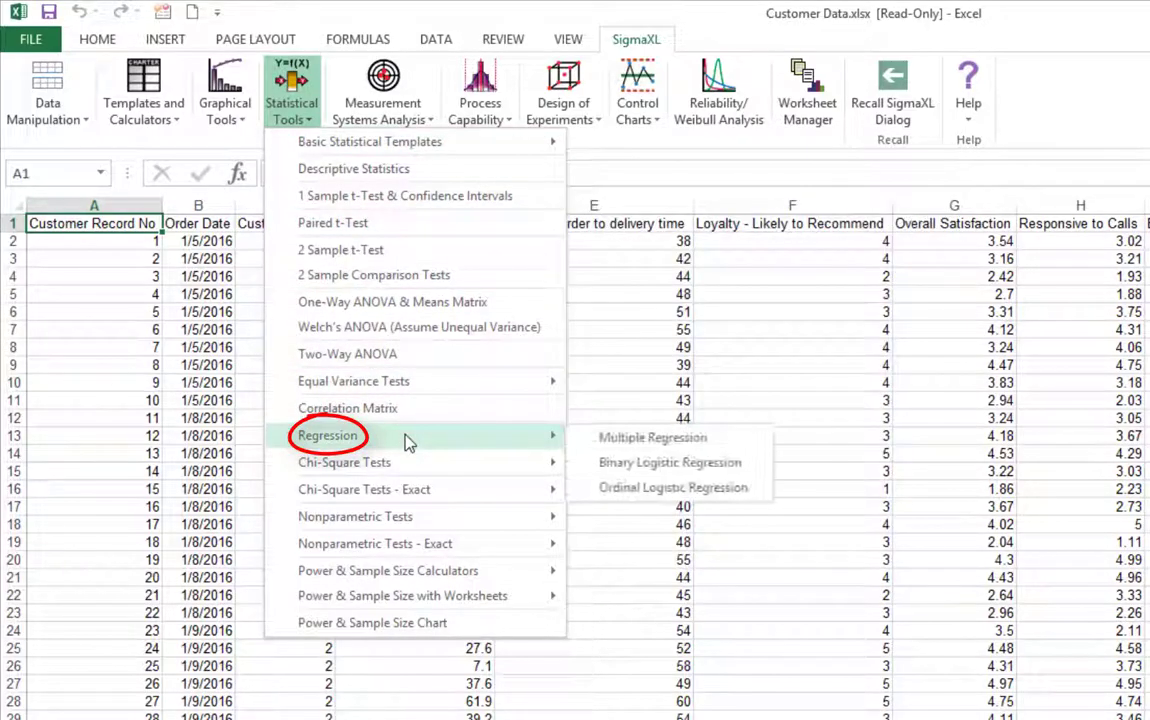
{"action": "left_click", "coordinate": [625, 462]}
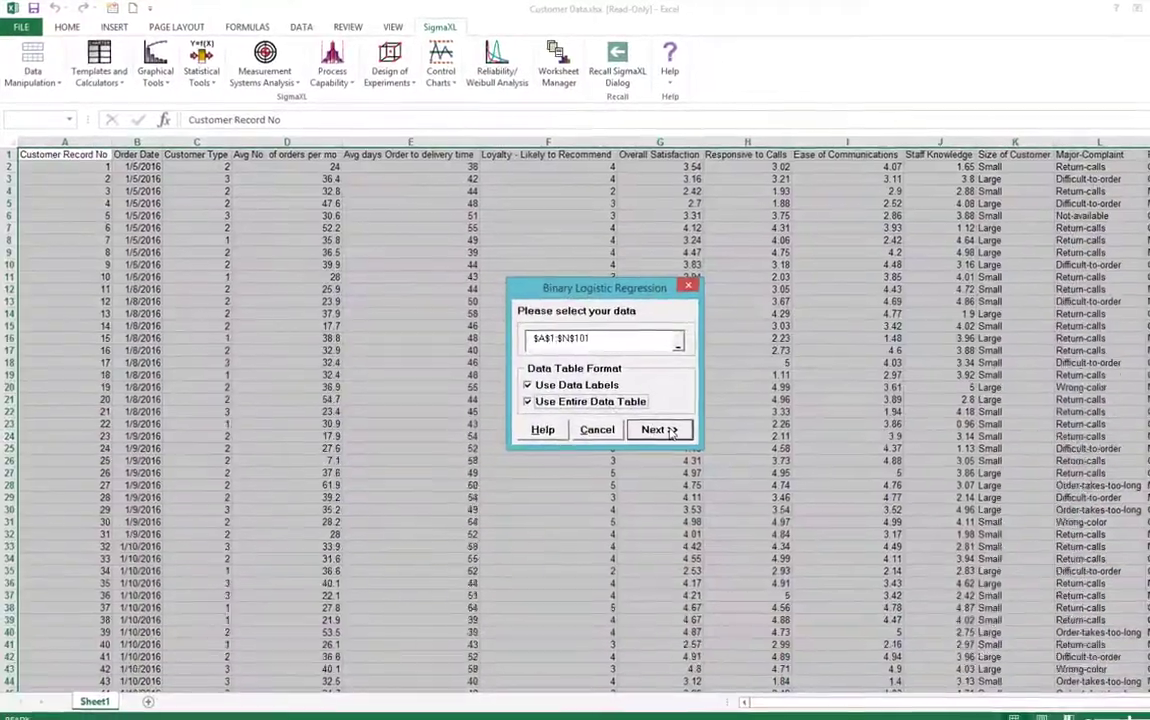
{"action": "left_click", "coordinate": [667, 430]}
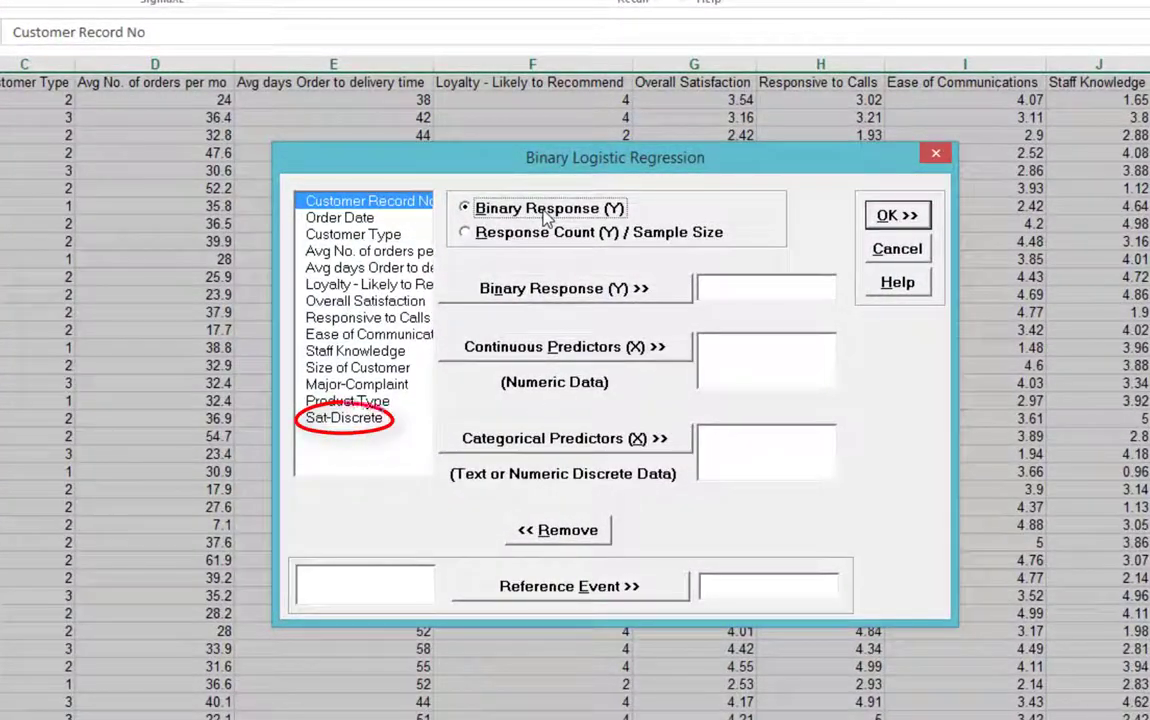
Model Sat-Discrete on Responsive to Calls, Ease of Communications (continuous) and Customer Type (categorical), then run.
{"action": "left_click", "coordinate": [343, 417]}
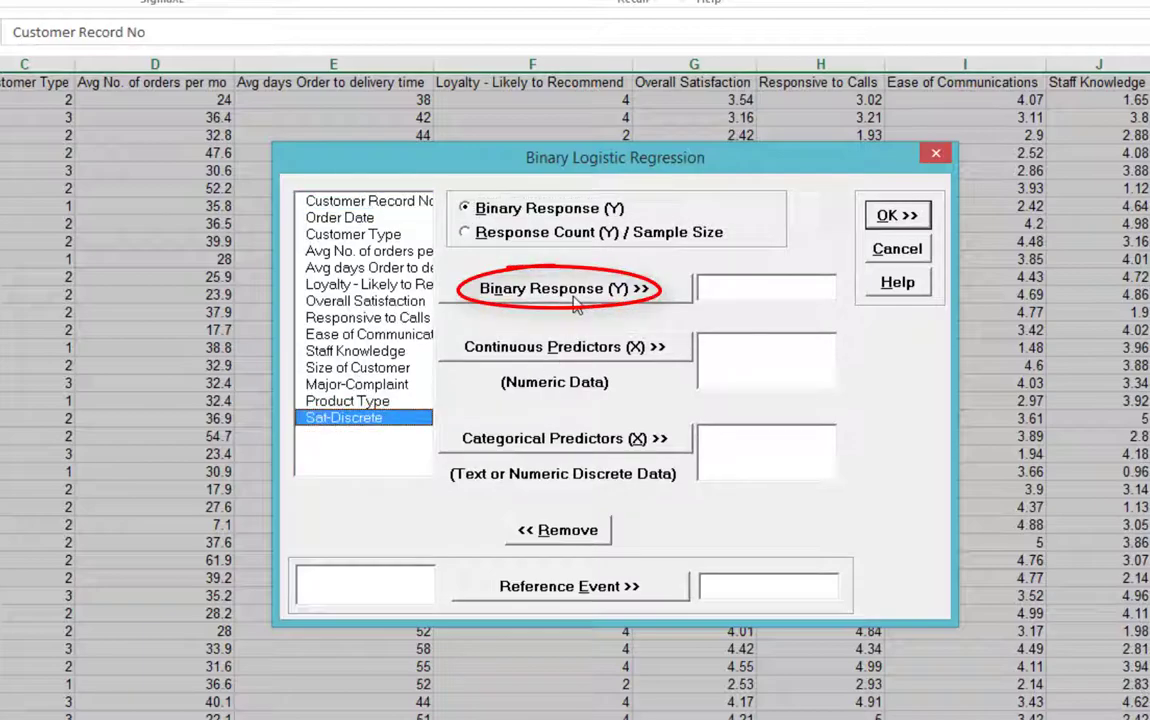
{"action": "left_click", "coordinate": [577, 300]}
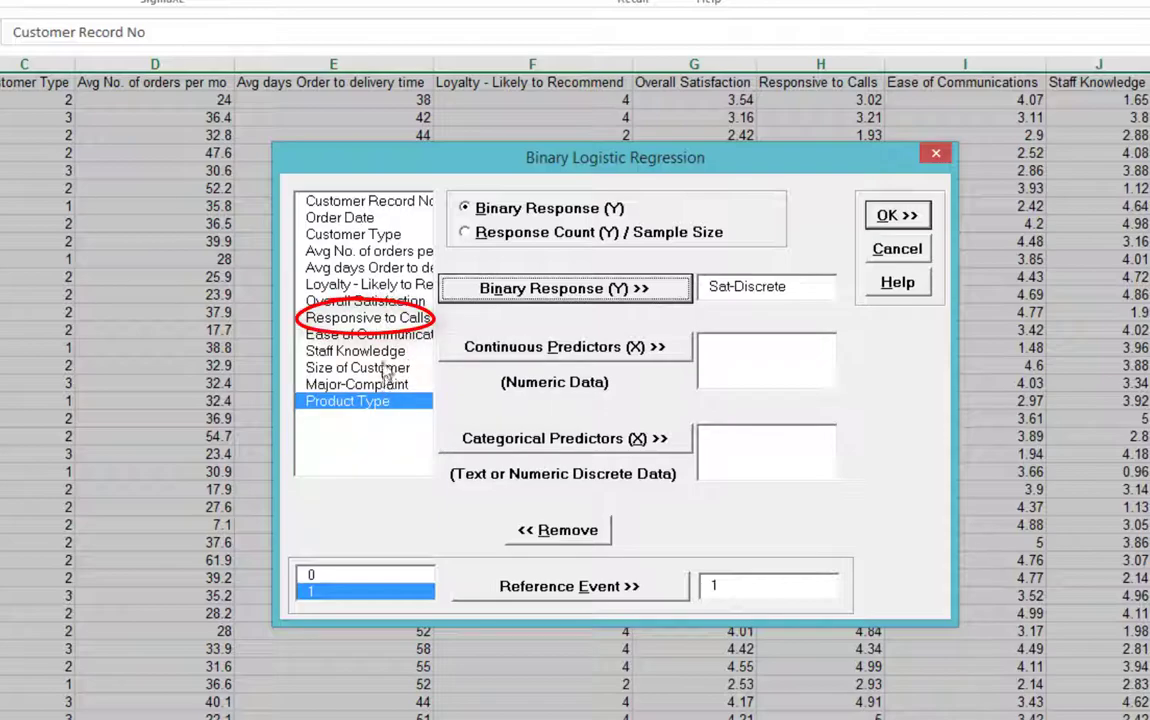
{"action": "left_click", "coordinate": [410, 318]}
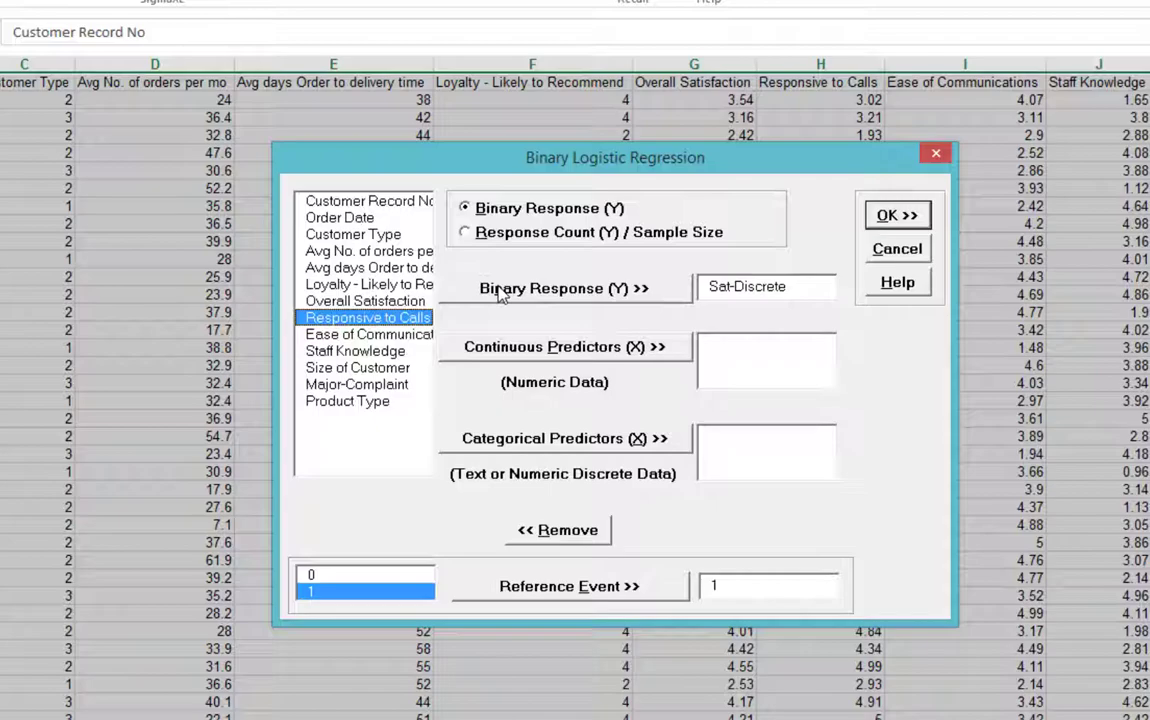
{"action": "left_click", "coordinate": [512, 348]}
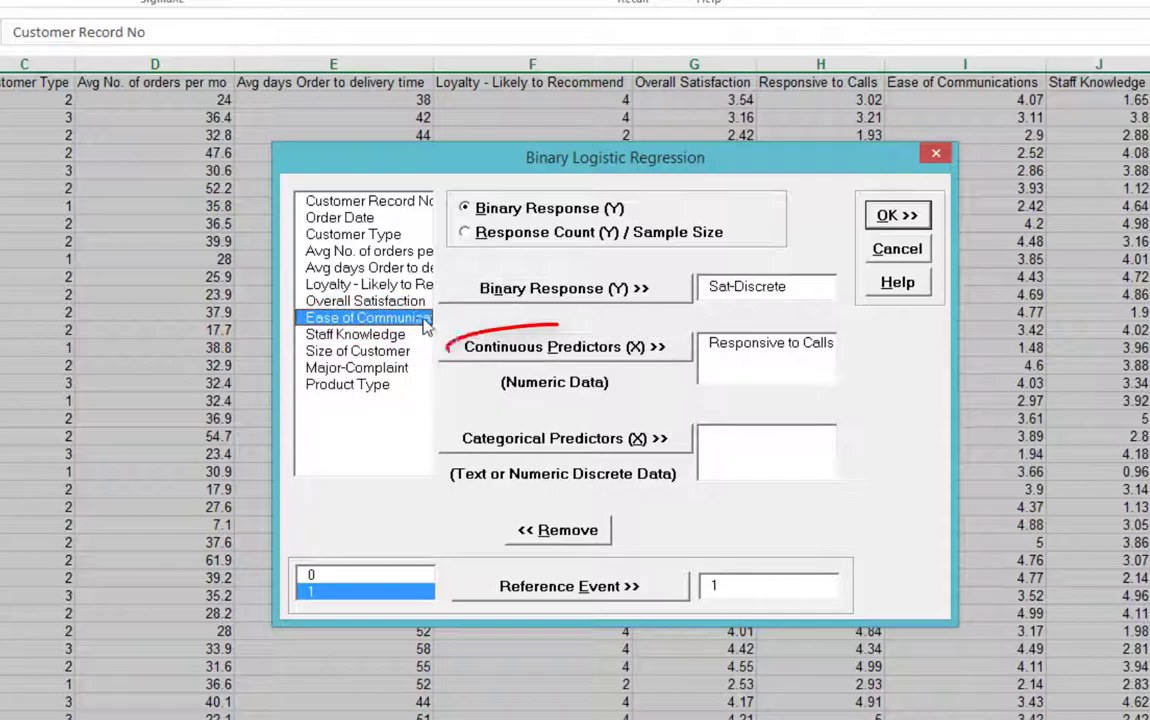
{"action": "left_click", "coordinate": [502, 352]}
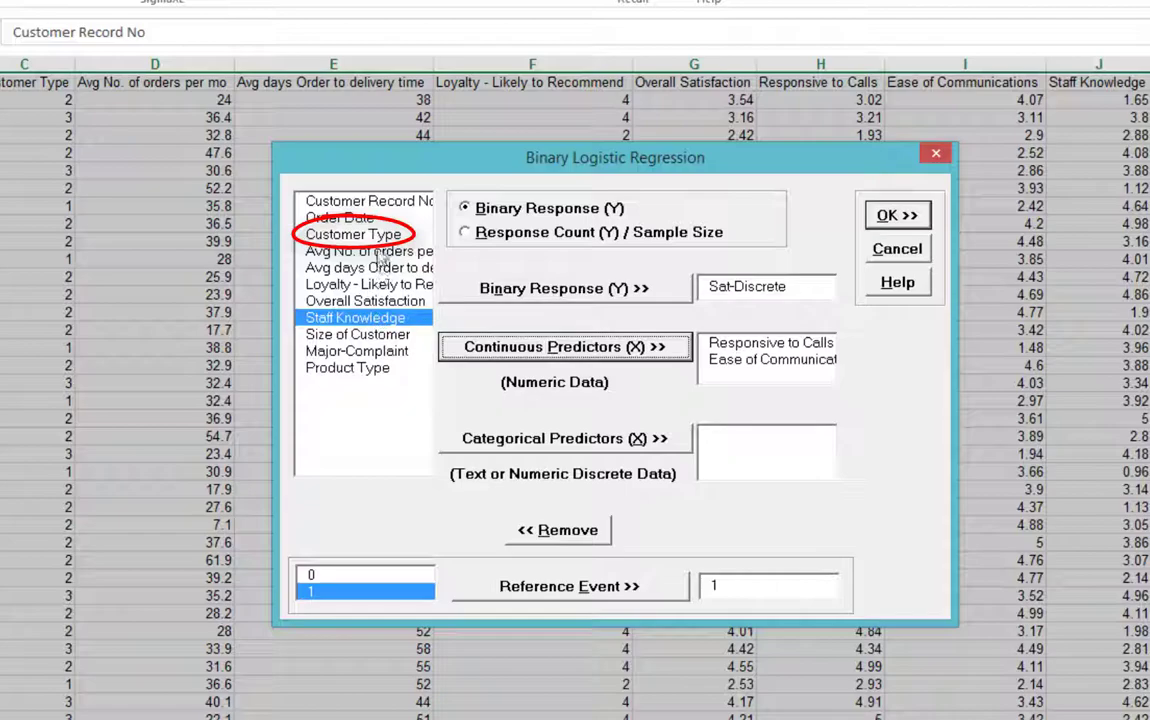
{"action": "left_click", "coordinate": [352, 234]}
{"action": "left_click", "coordinate": [553, 440]}
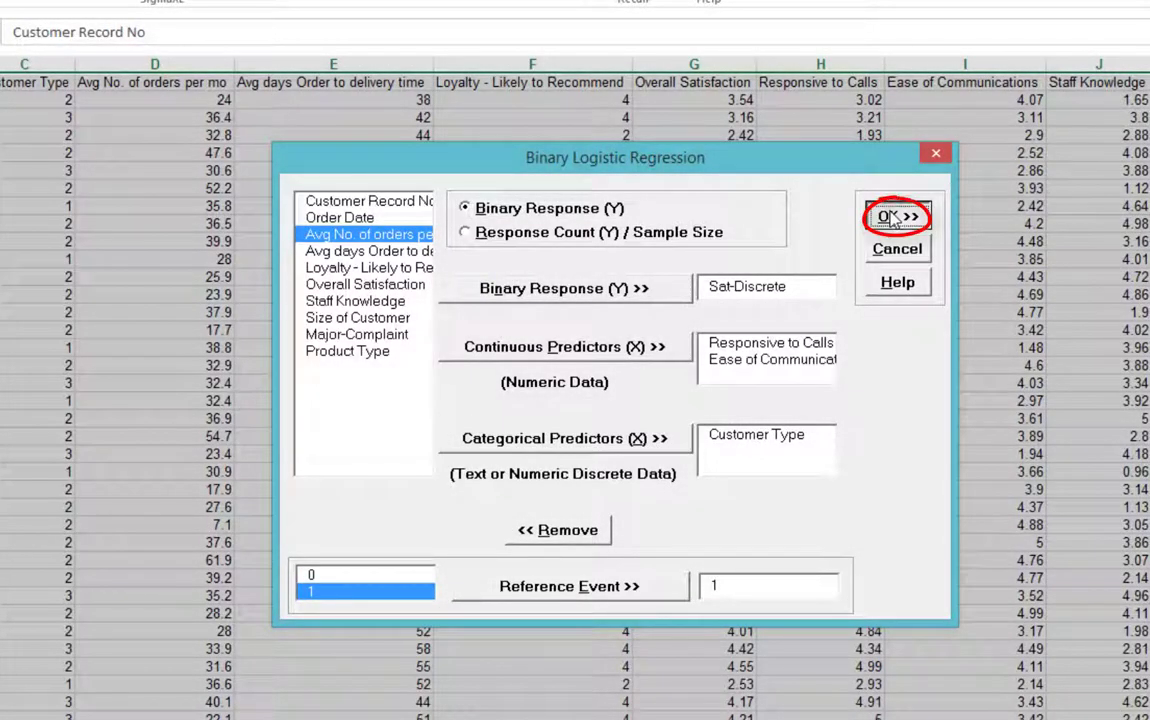
{"action": "left_click", "coordinate": [893, 217]}
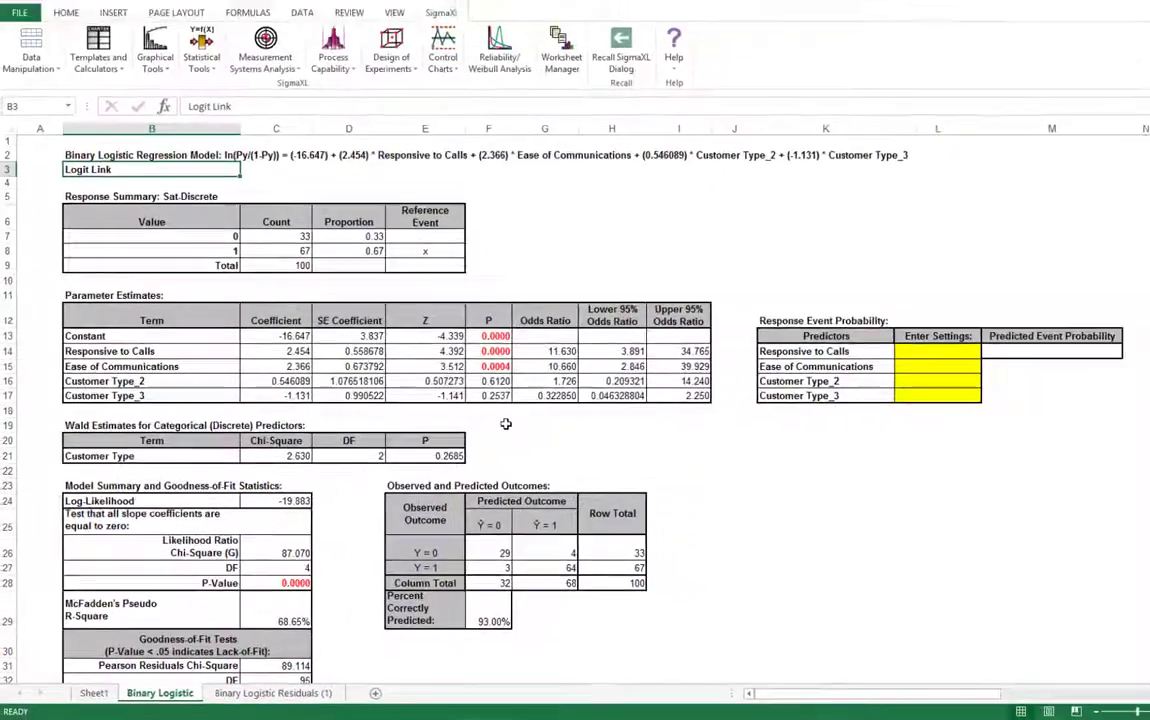
Scroll down the Binary Logistic report to the Response Event Probability calculator.
{"action": "scroll", "coordinate": [497, 429], "scroll_direction": "down", "scroll_amount": 1}
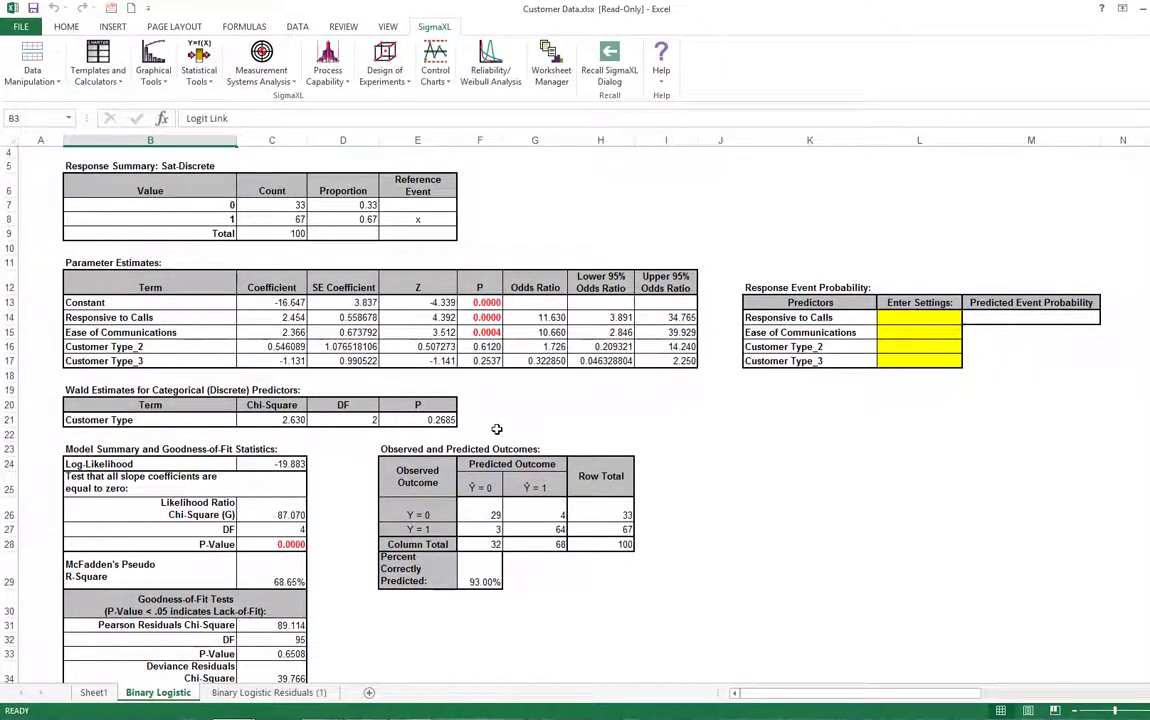
{"action": "scroll", "coordinate": [497, 429], "scroll_direction": "down", "scroll_amount": 1}
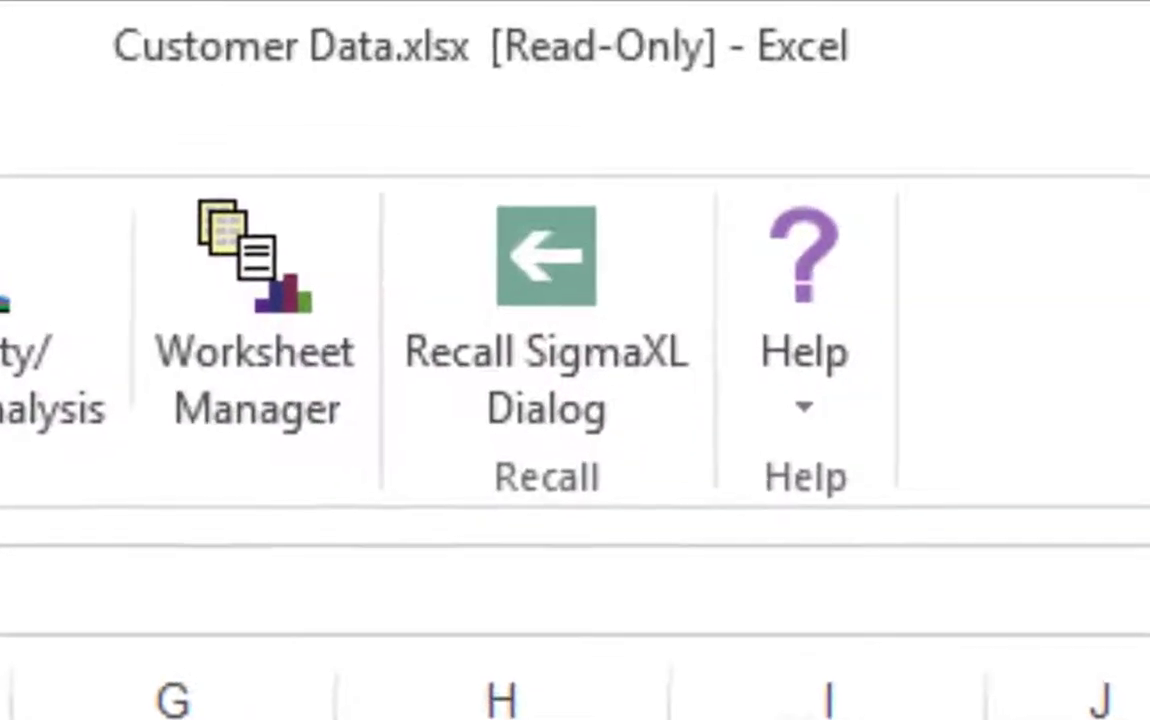
Rerun the last regression without Customer Type, keeping only the two continuous predictors.
{"action": "key", "text": "F3"}
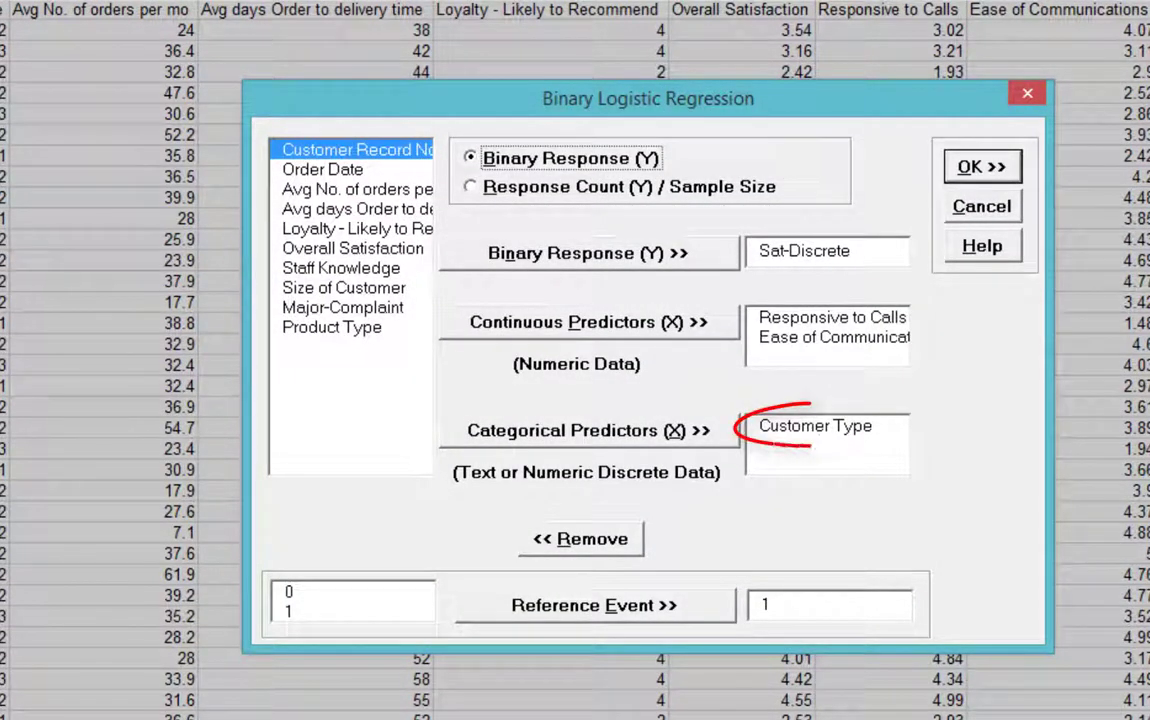
{"action": "double_click", "coordinate": [816, 425]}
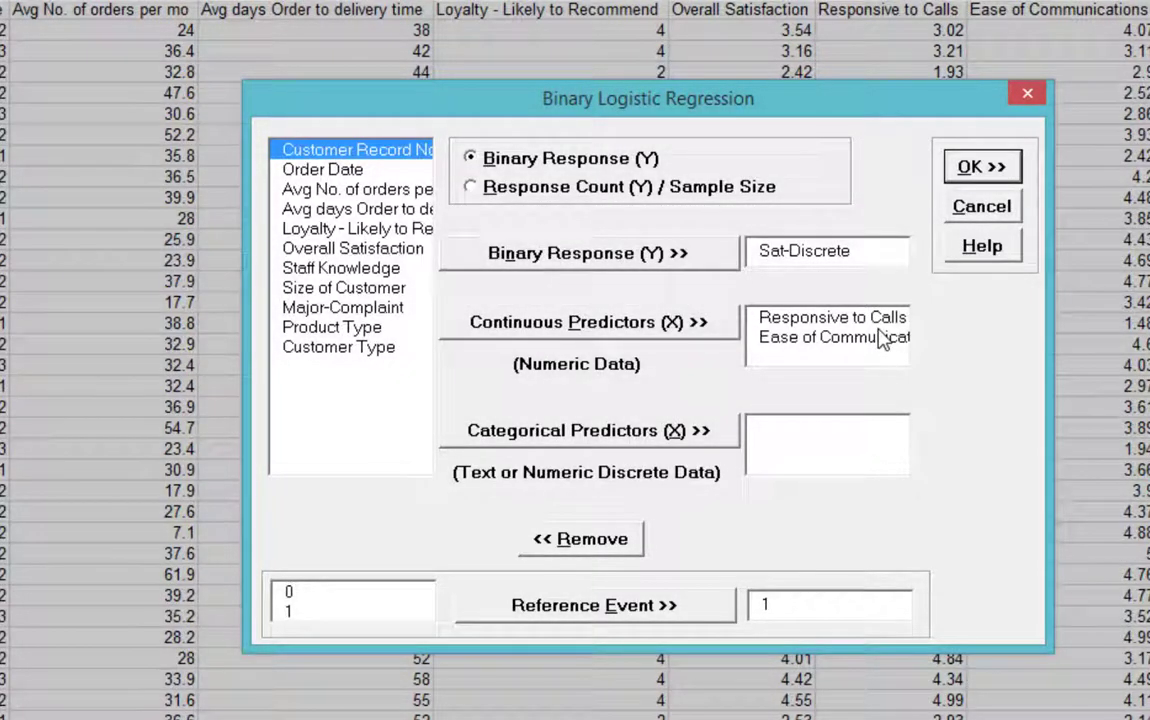
{"action": "left_click", "coordinate": [981, 169]}
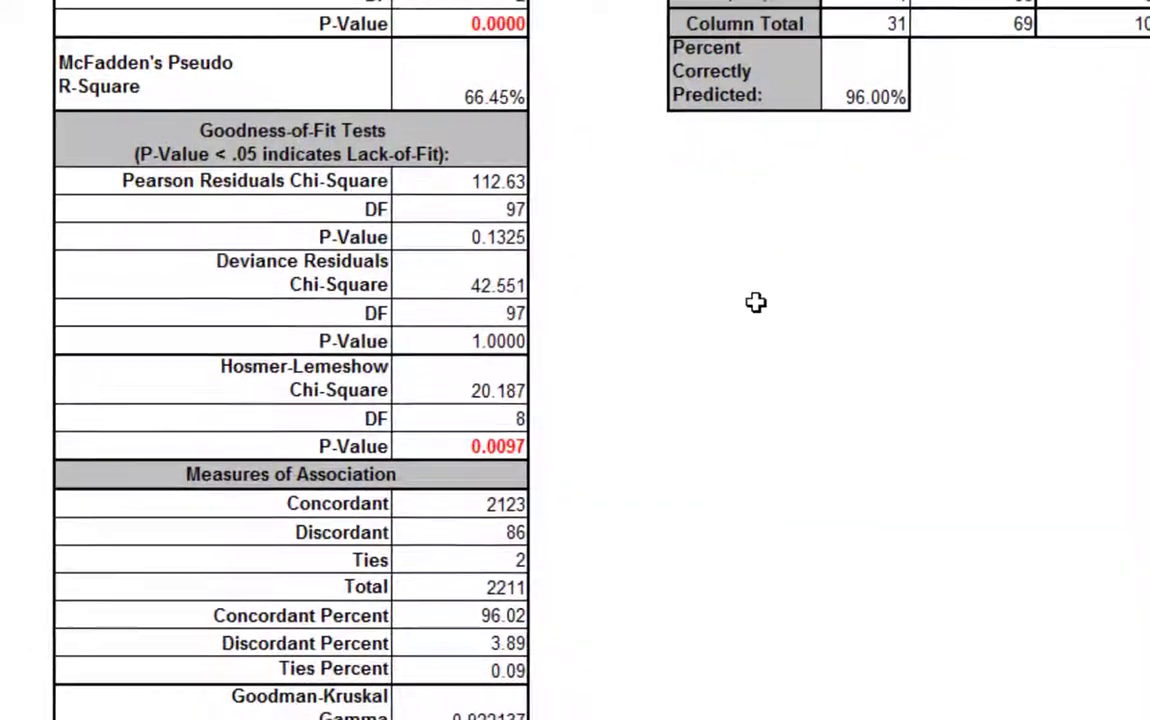
Scroll further down through the two-predictor regression report.
{"action": "scroll", "coordinate": [757, 303], "scroll_direction": "down", "scroll_amount": 1}
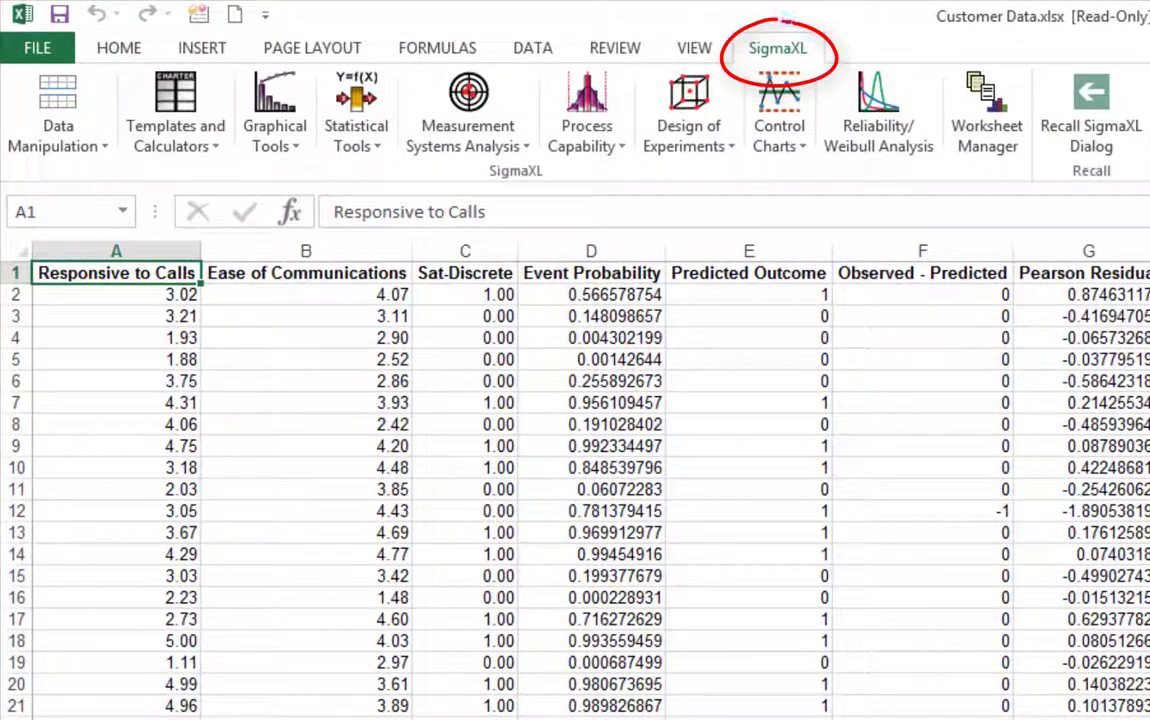
Build a SigmaXL run chart of Std. Pearson Residual using the entire data table.
{"action": "left_click", "coordinate": [290, 145]}
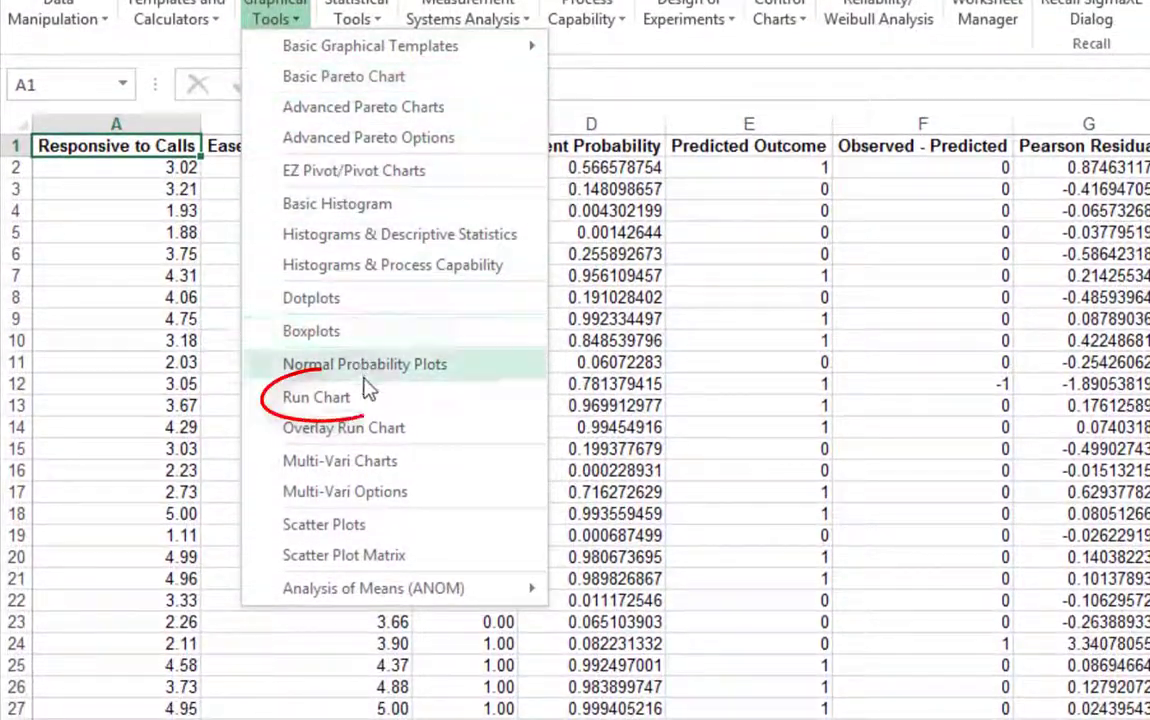
{"action": "left_click", "coordinate": [368, 392]}
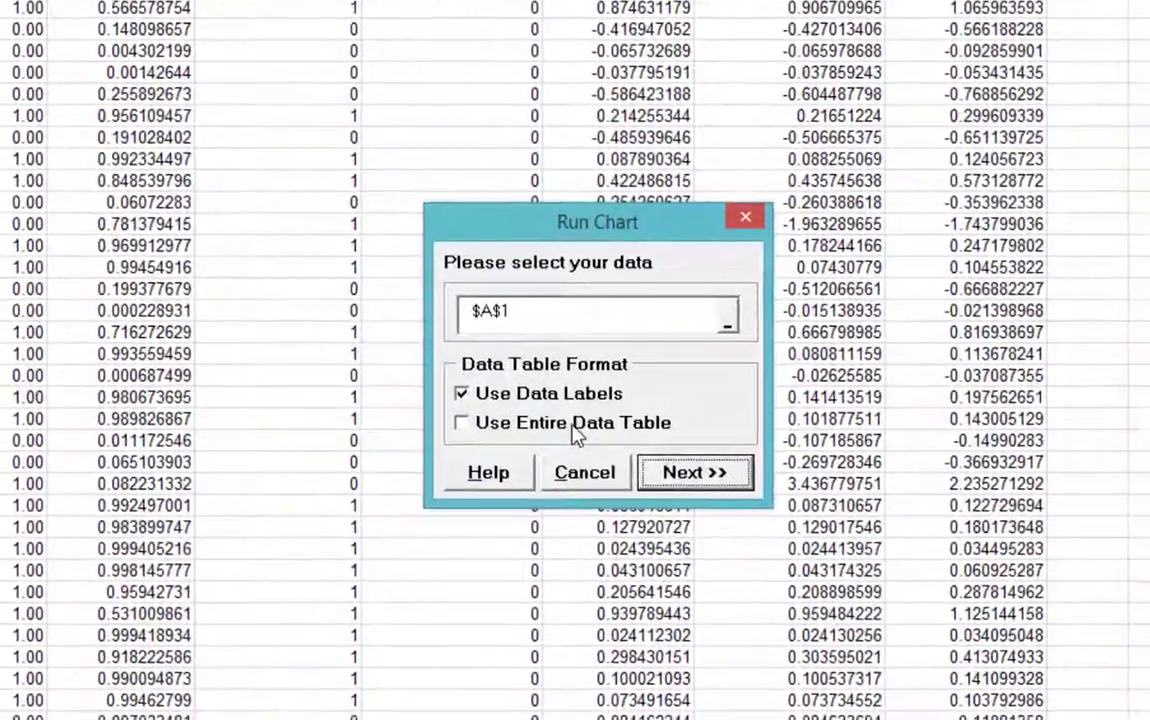
{"action": "left_click", "coordinate": [577, 428]}
{"action": "left_click", "coordinate": [695, 474]}
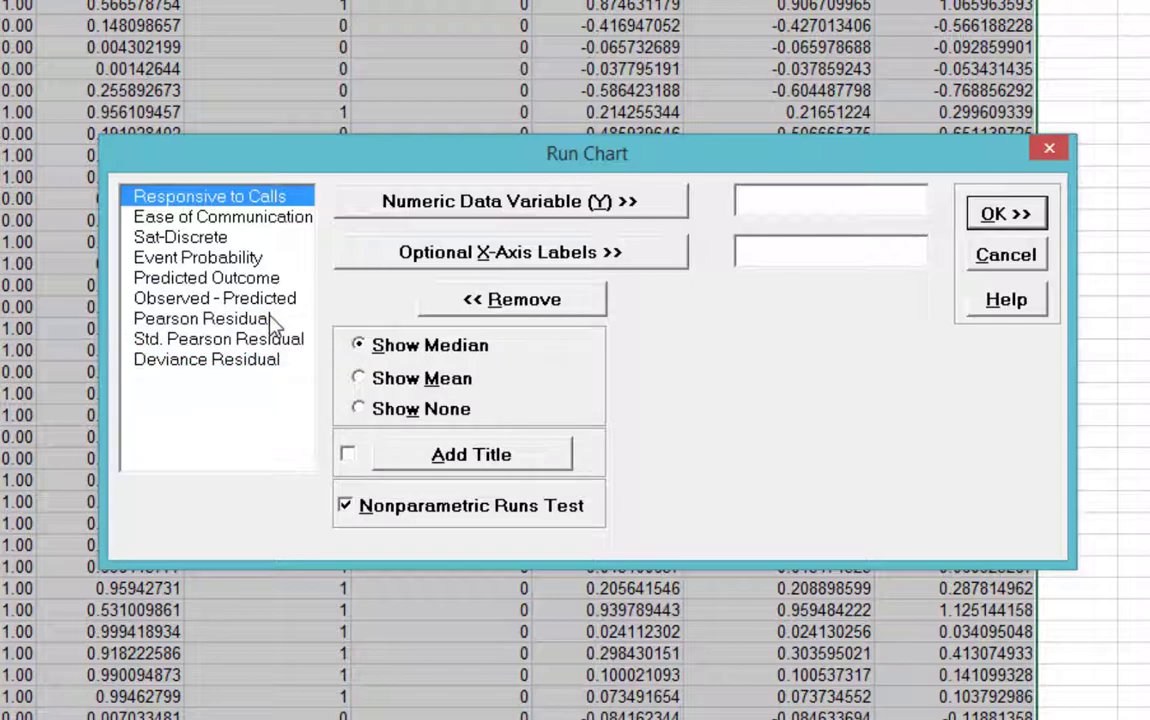
{"action": "left_click", "coordinate": [218, 339]}
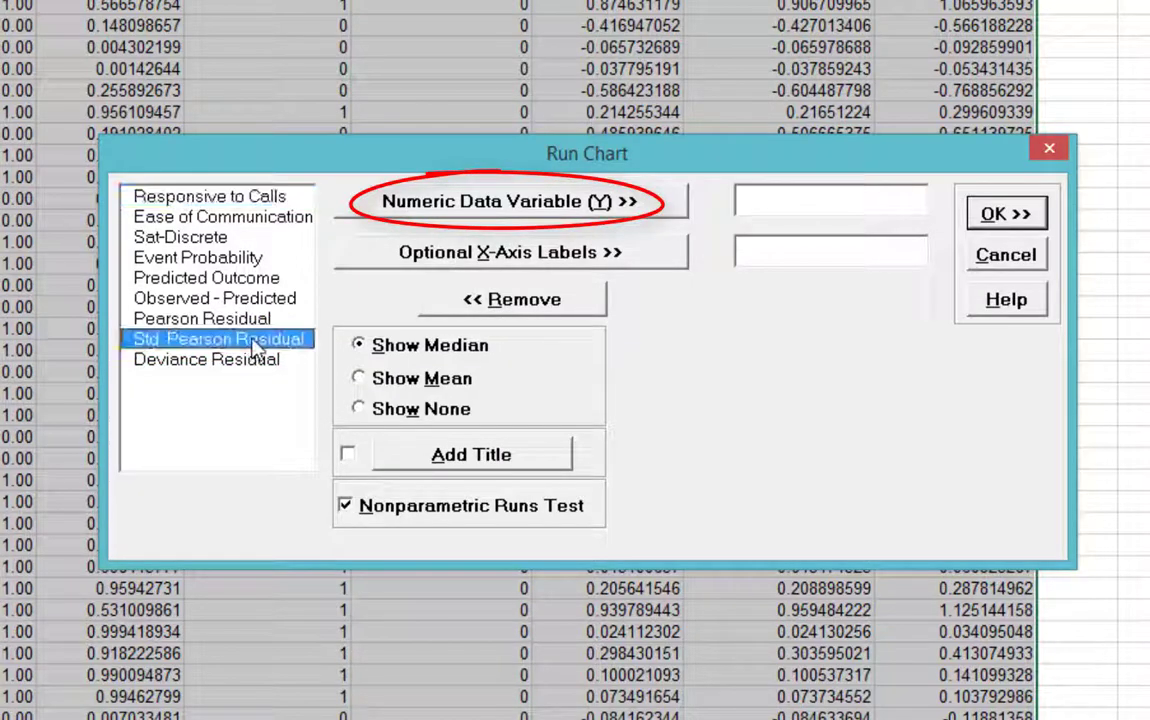
{"action": "left_click", "coordinate": [538, 208]}
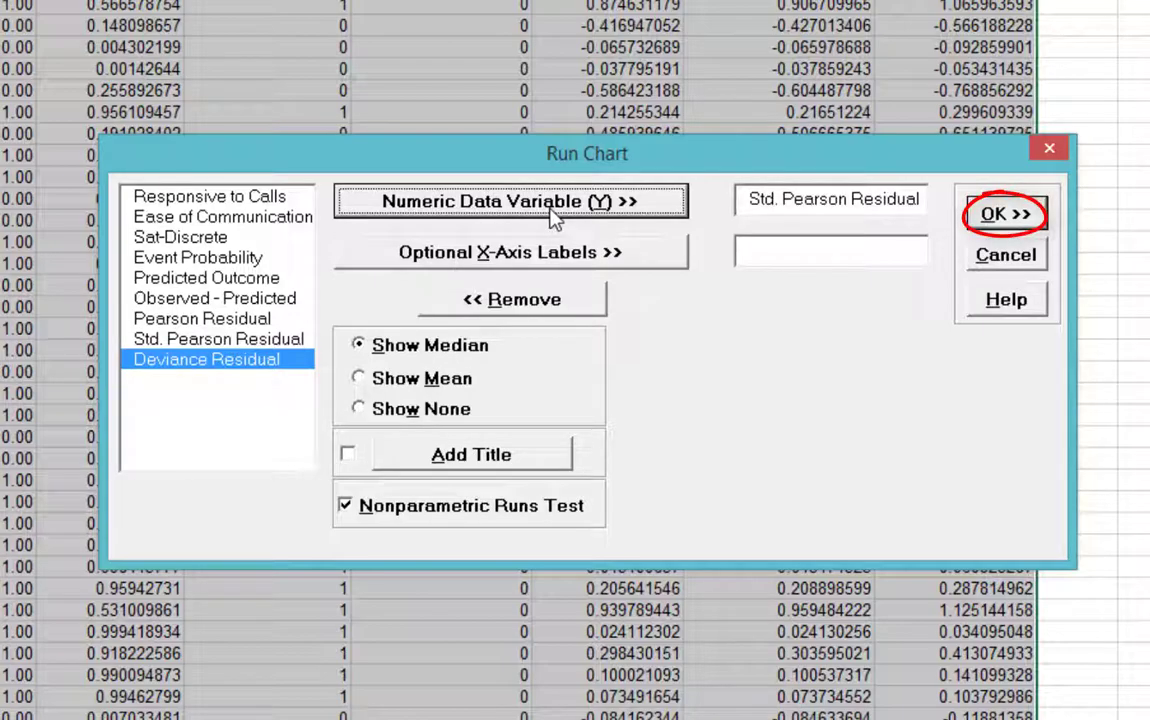
{"action": "left_click", "coordinate": [1010, 222]}
{"action": "left_click", "coordinate": [1008, 218]}
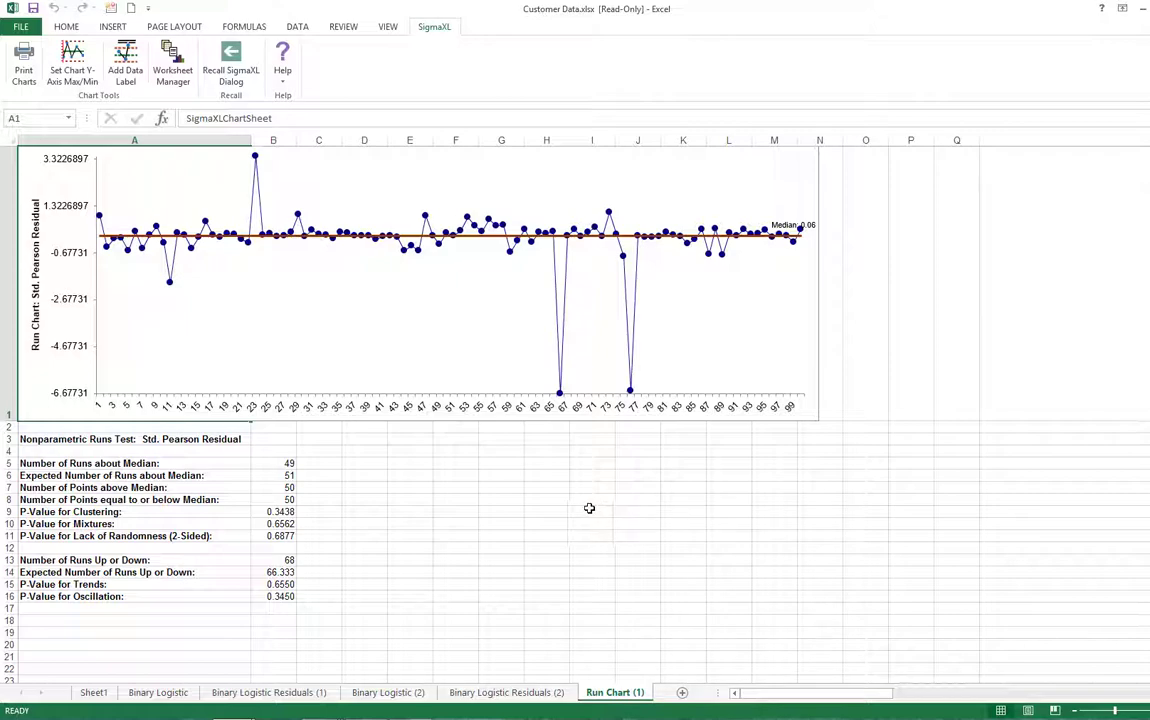
On Binary Logistic (2), enter calculator settings for Responsive to Calls and Ease of Communications, finishing at 5.
{"action": "left_click", "coordinate": [388, 692]}
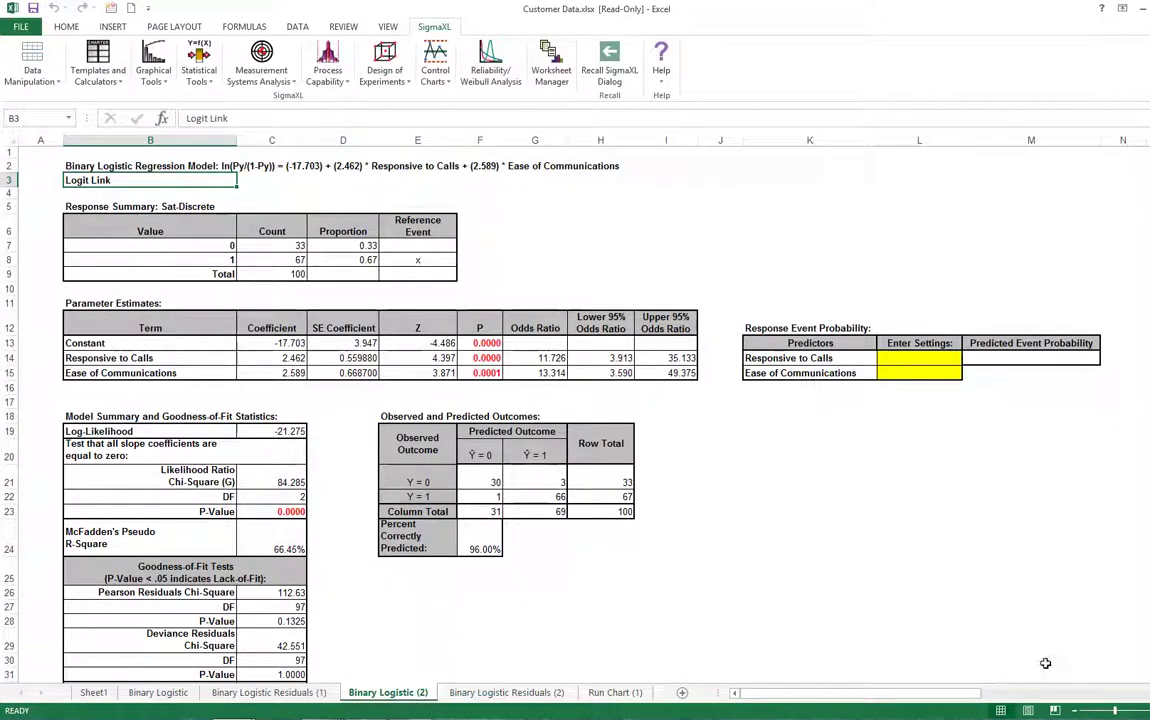
{"action": "scroll", "coordinate": [940, 595], "scroll_direction": "right", "scroll_amount": 3}
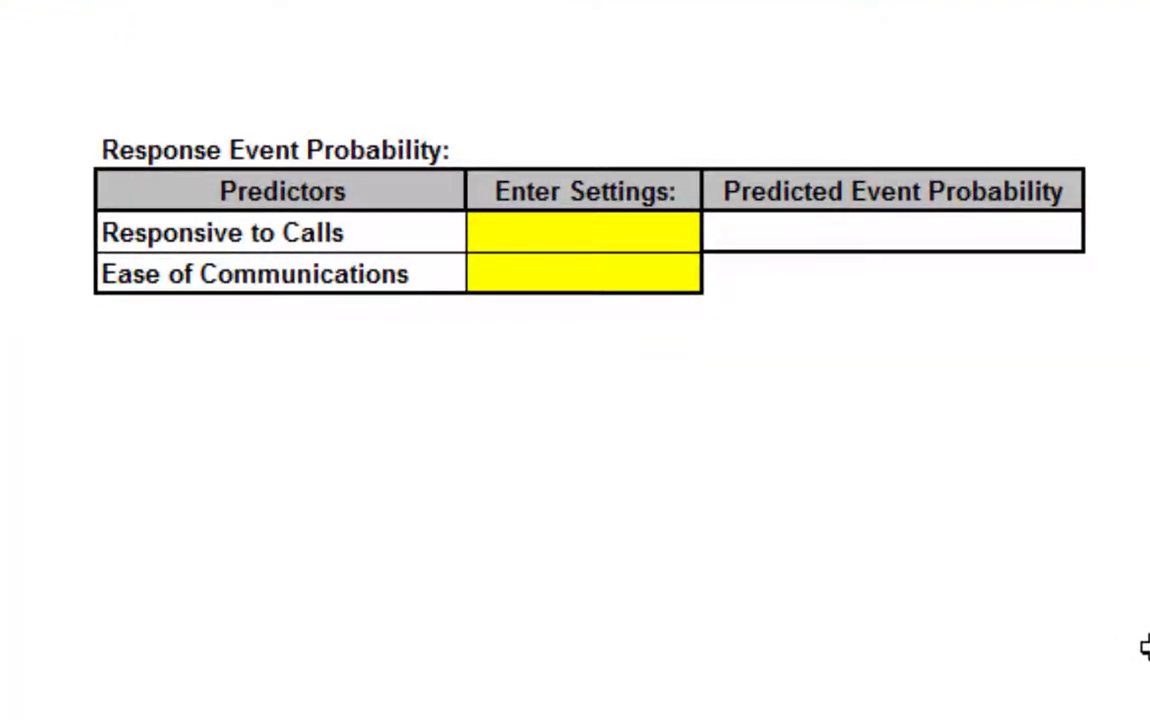
{"action": "left_click", "coordinate": [652, 228]}
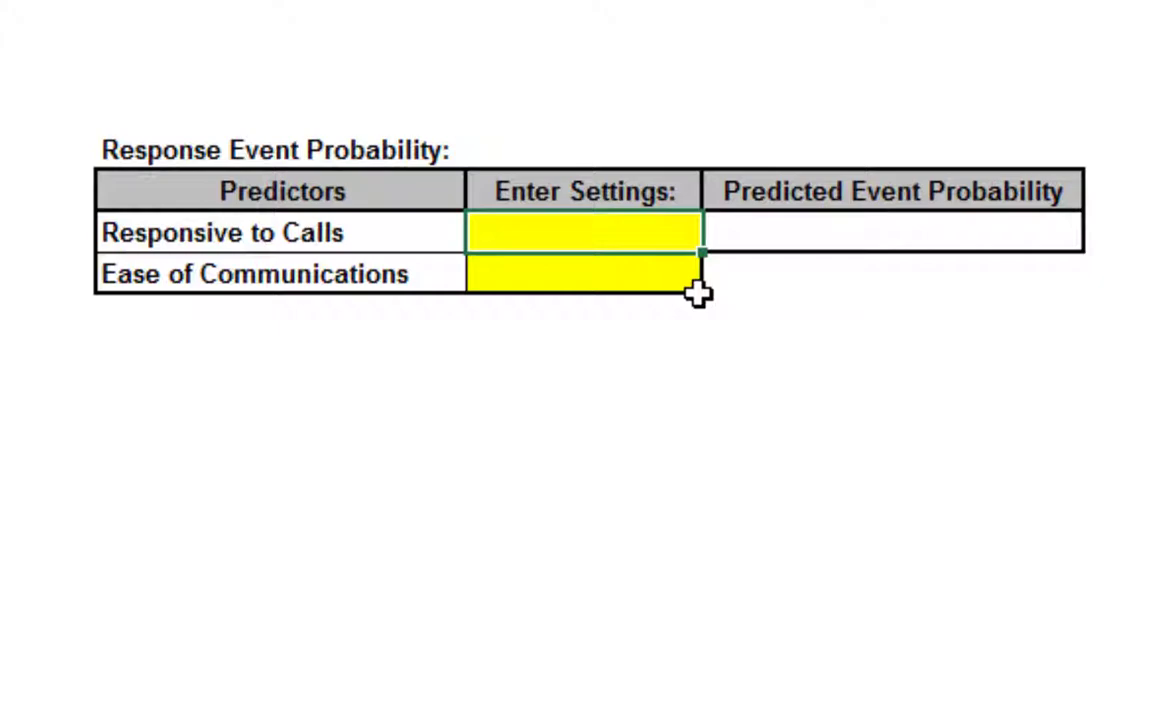
{"action": "type", "text": "3"}
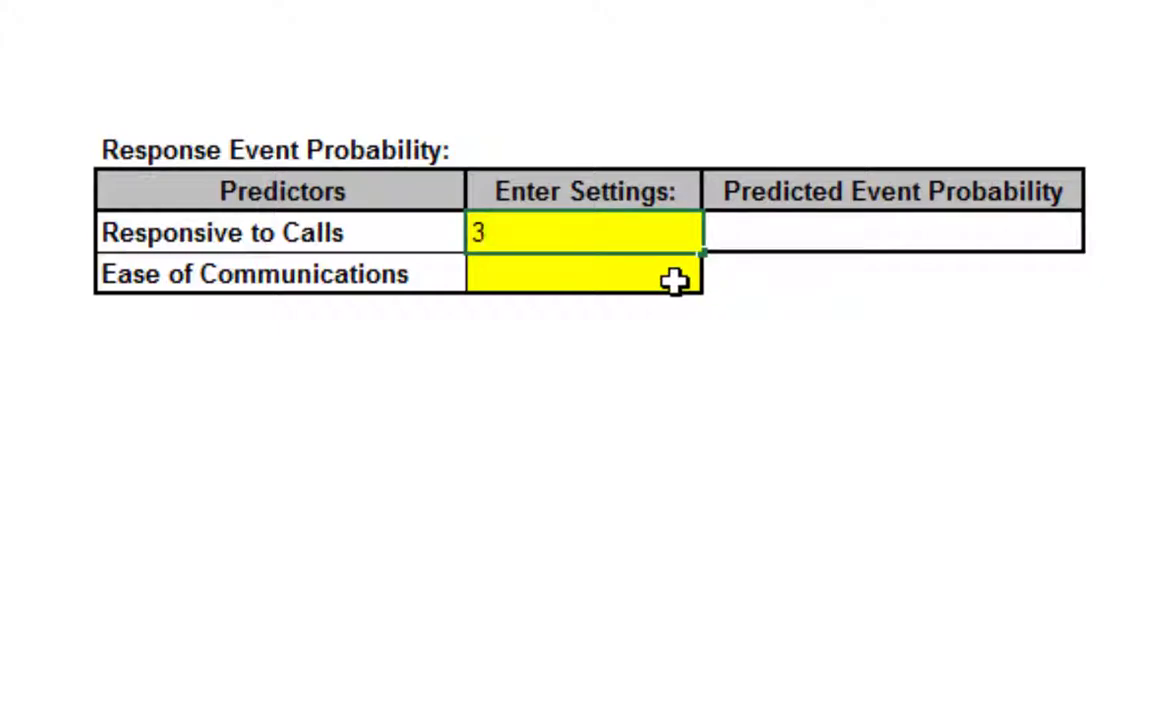
{"action": "key", "text": "Return"}
{"action": "type", "text": "3"}
{"action": "key", "text": "Tab"}
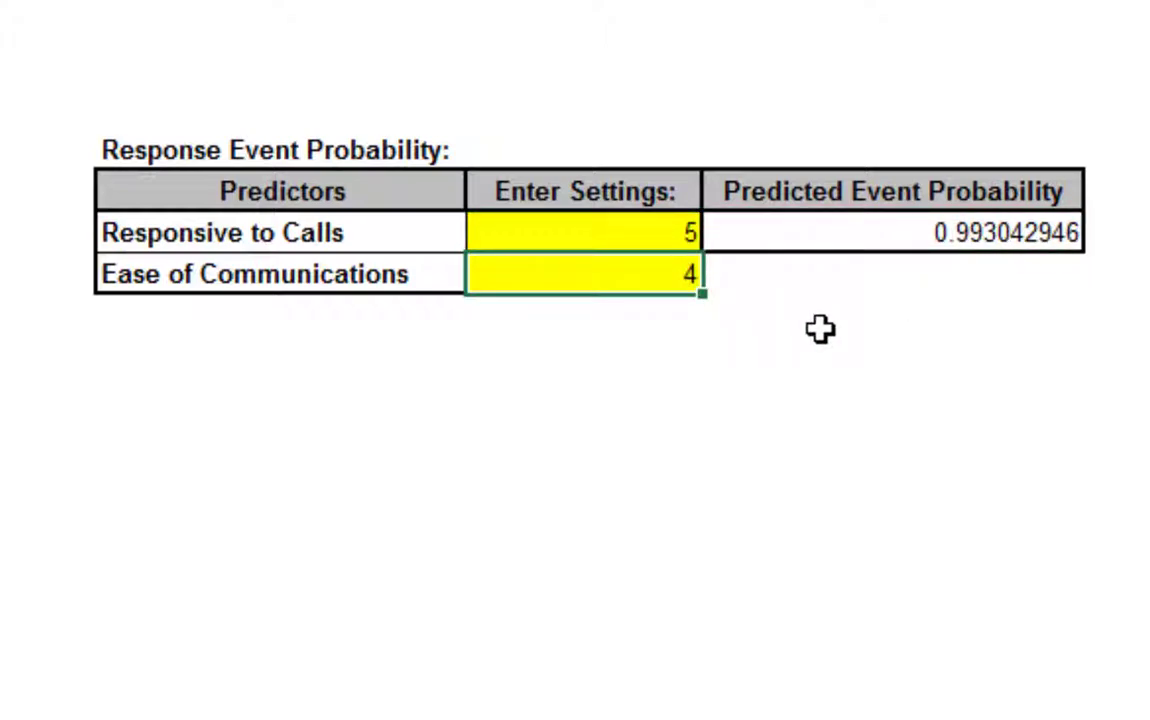
{"action": "type", "text": "5"}
{"action": "key", "text": "Tab"}
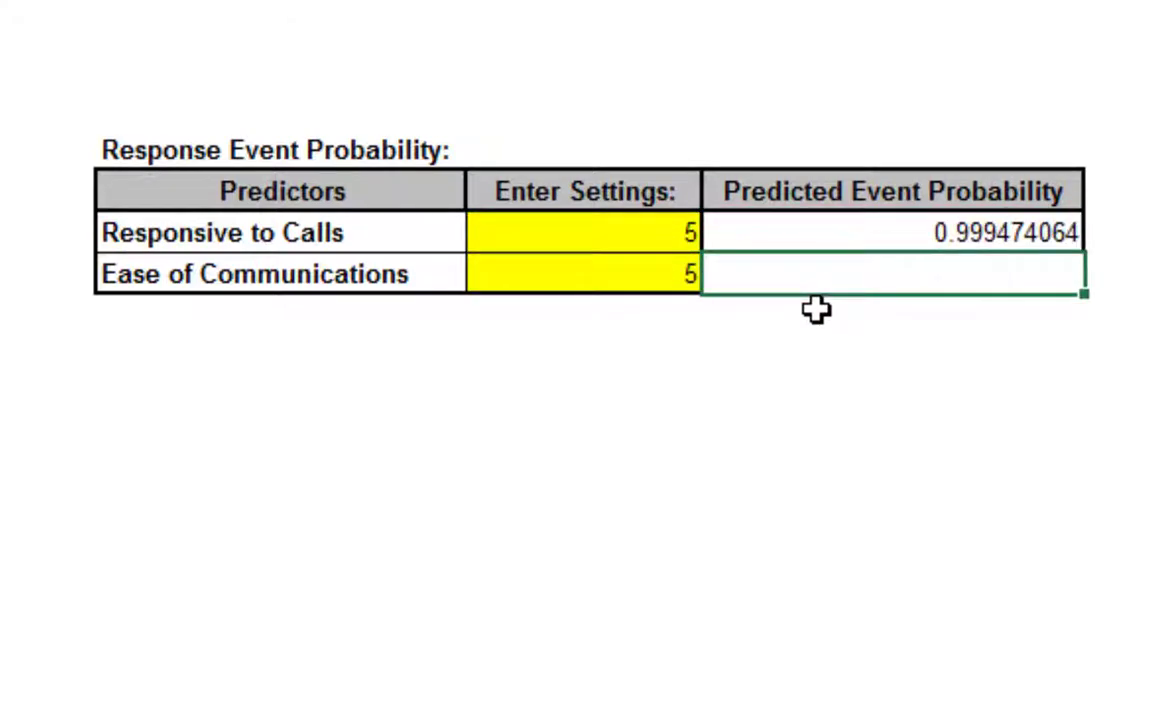
Enter predictor settings 3.02, 4.07, 1 and 0 in the probability calculator, giving a predicted probability of 0.719225458.
{"action": "left_click", "coordinate": [849, 235]}
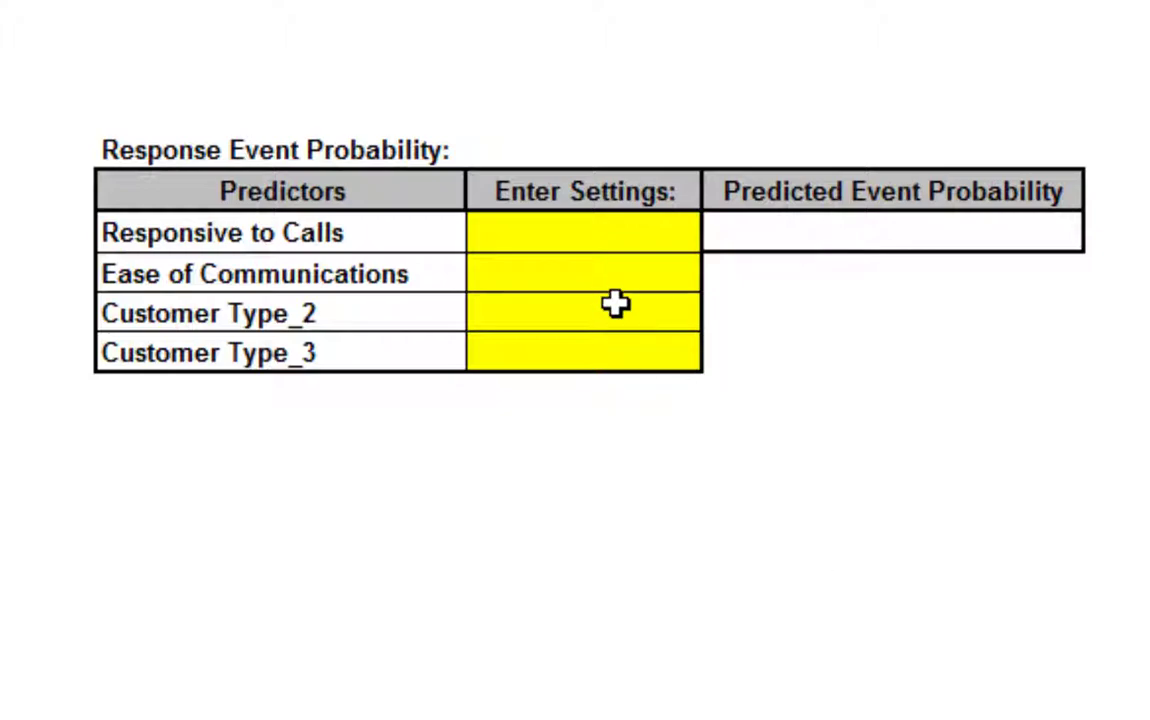
{"action": "left_click", "coordinate": [598, 224]}
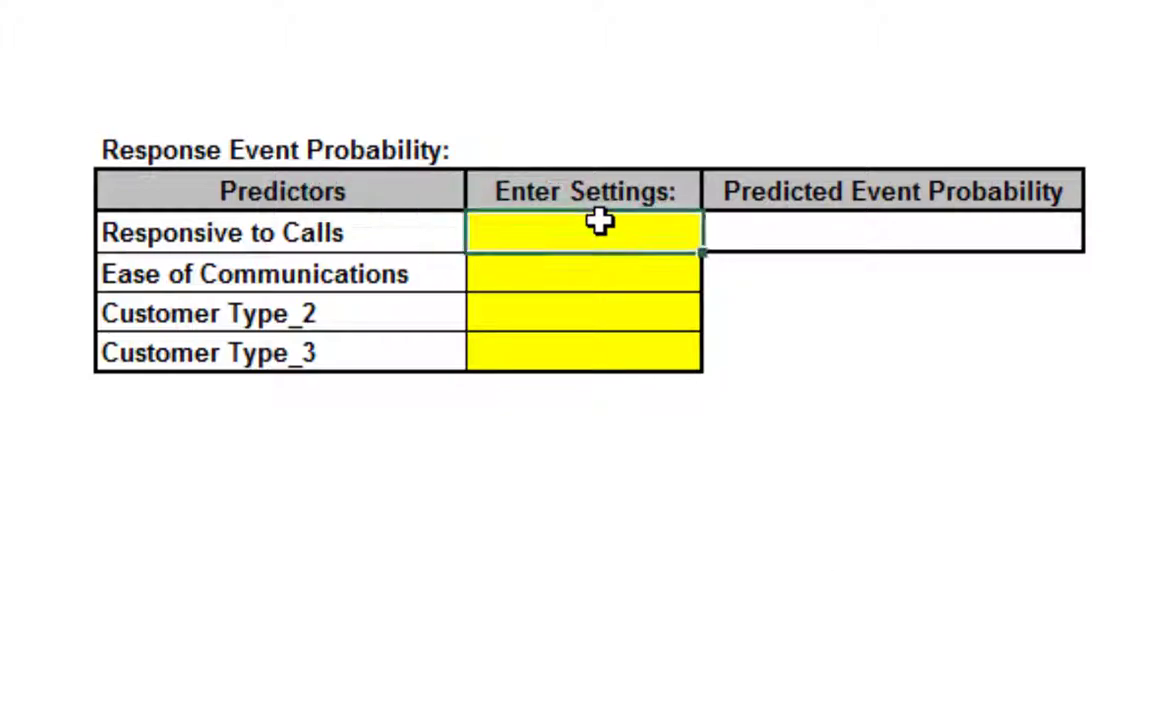
{"action": "type", "text": "3"}
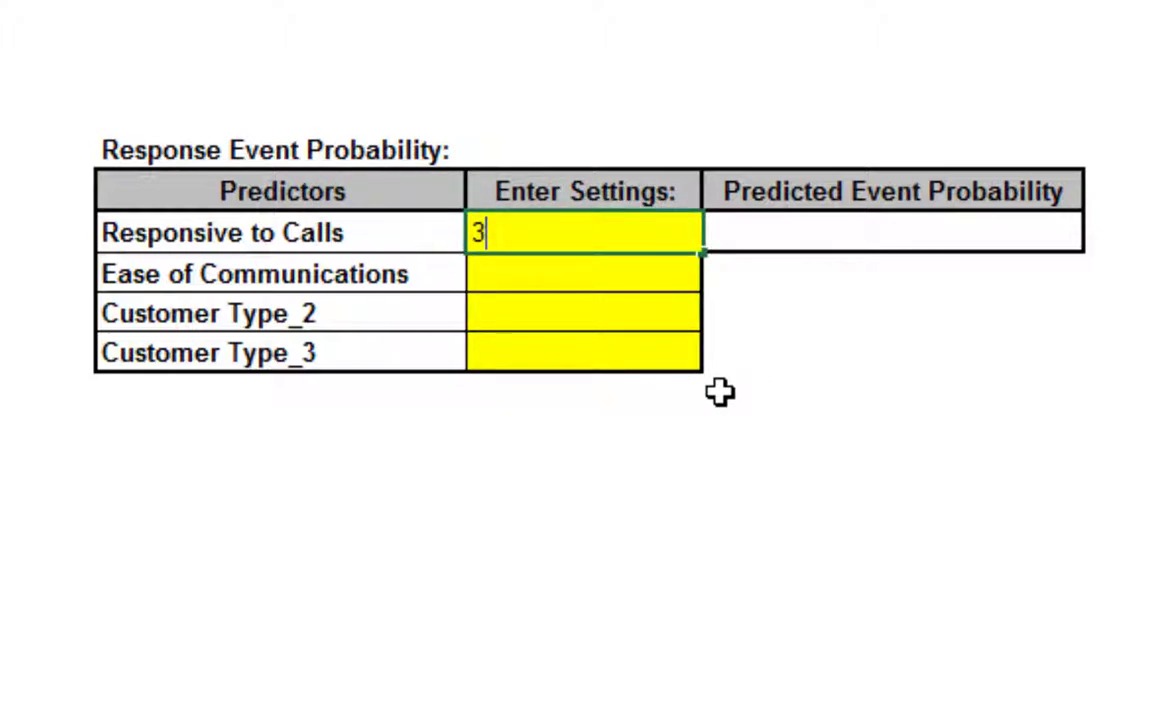
{"action": "type", "text": ".02"}
{"action": "left_click", "coordinate": [642, 284]}
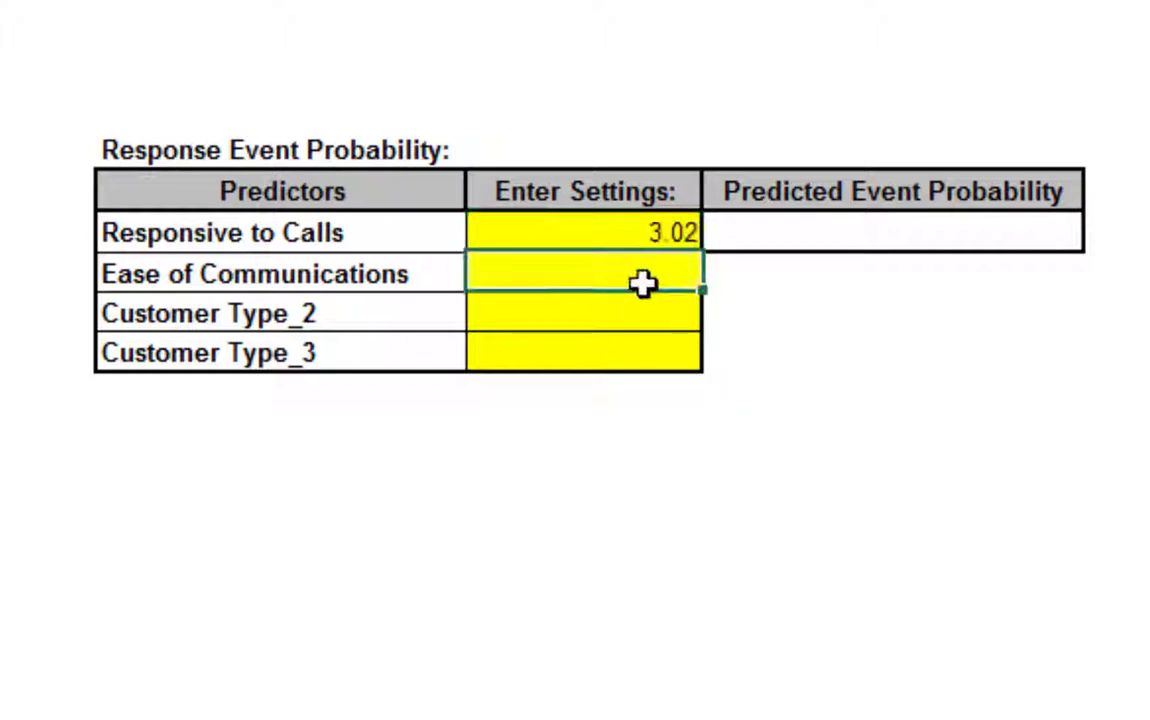
{"action": "type", "text": "4."}
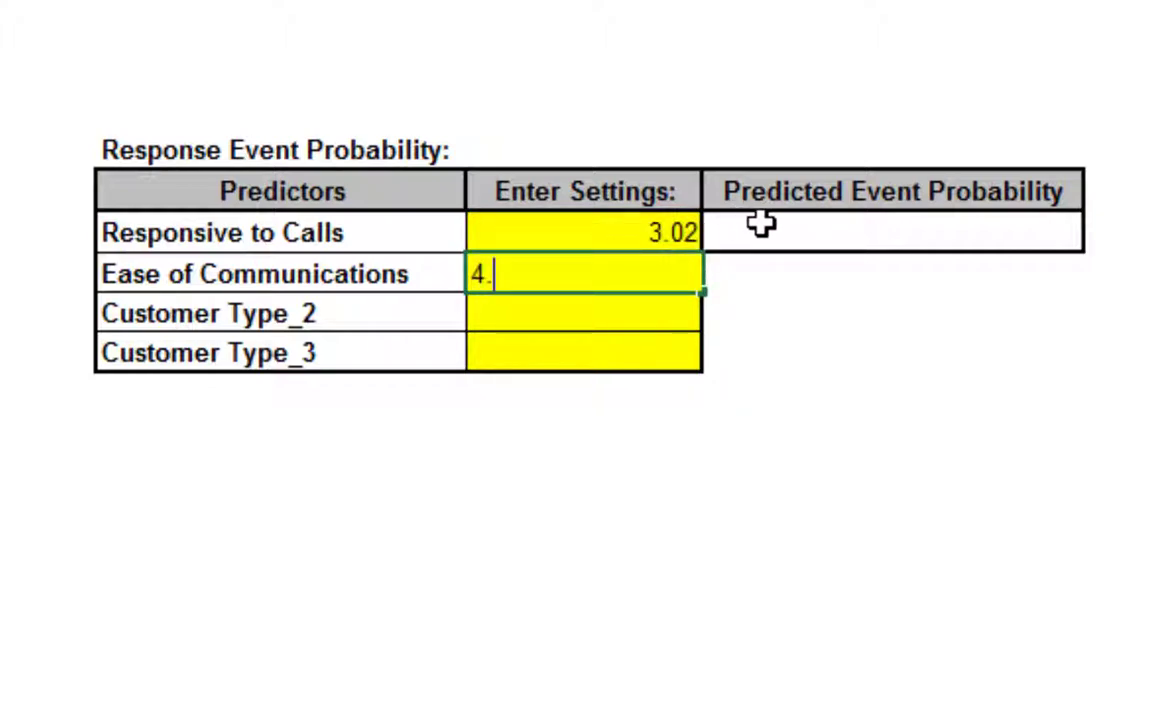
{"action": "type", "text": "07"}
{"action": "left_click", "coordinate": [554, 308]}
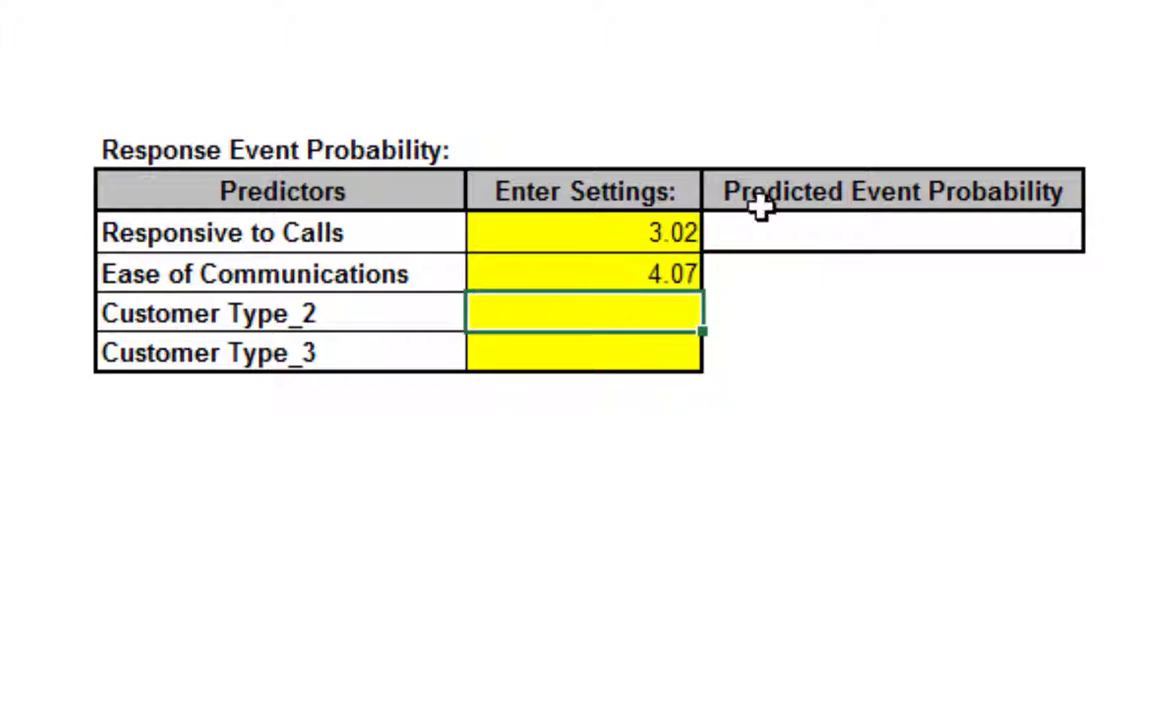
{"action": "type", "text": "1"}
{"action": "left_click", "coordinate": [685, 356]}
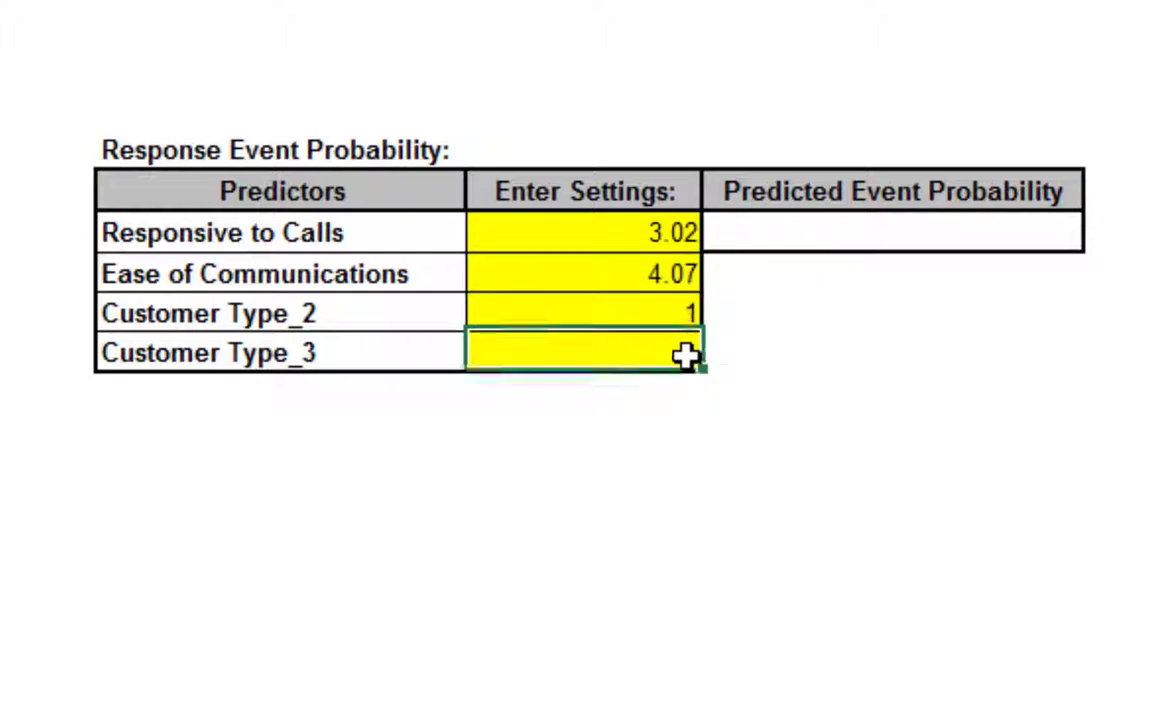
{"action": "type", "text": "0"}
{"action": "key", "text": "Return"}
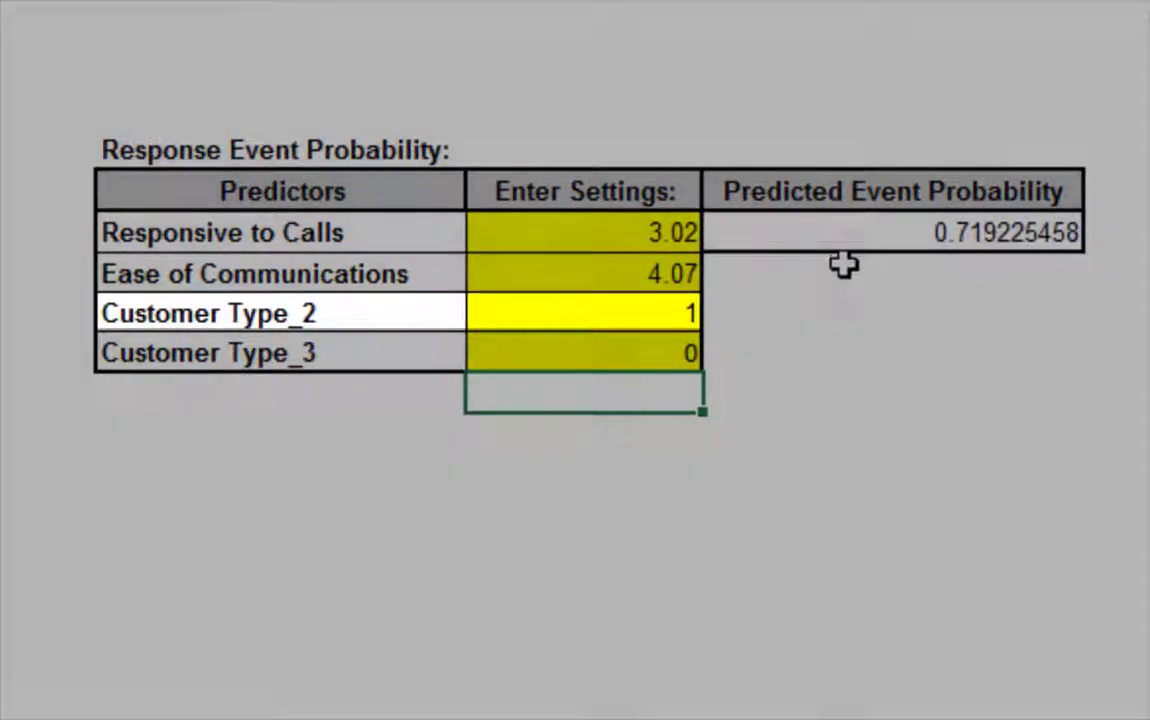